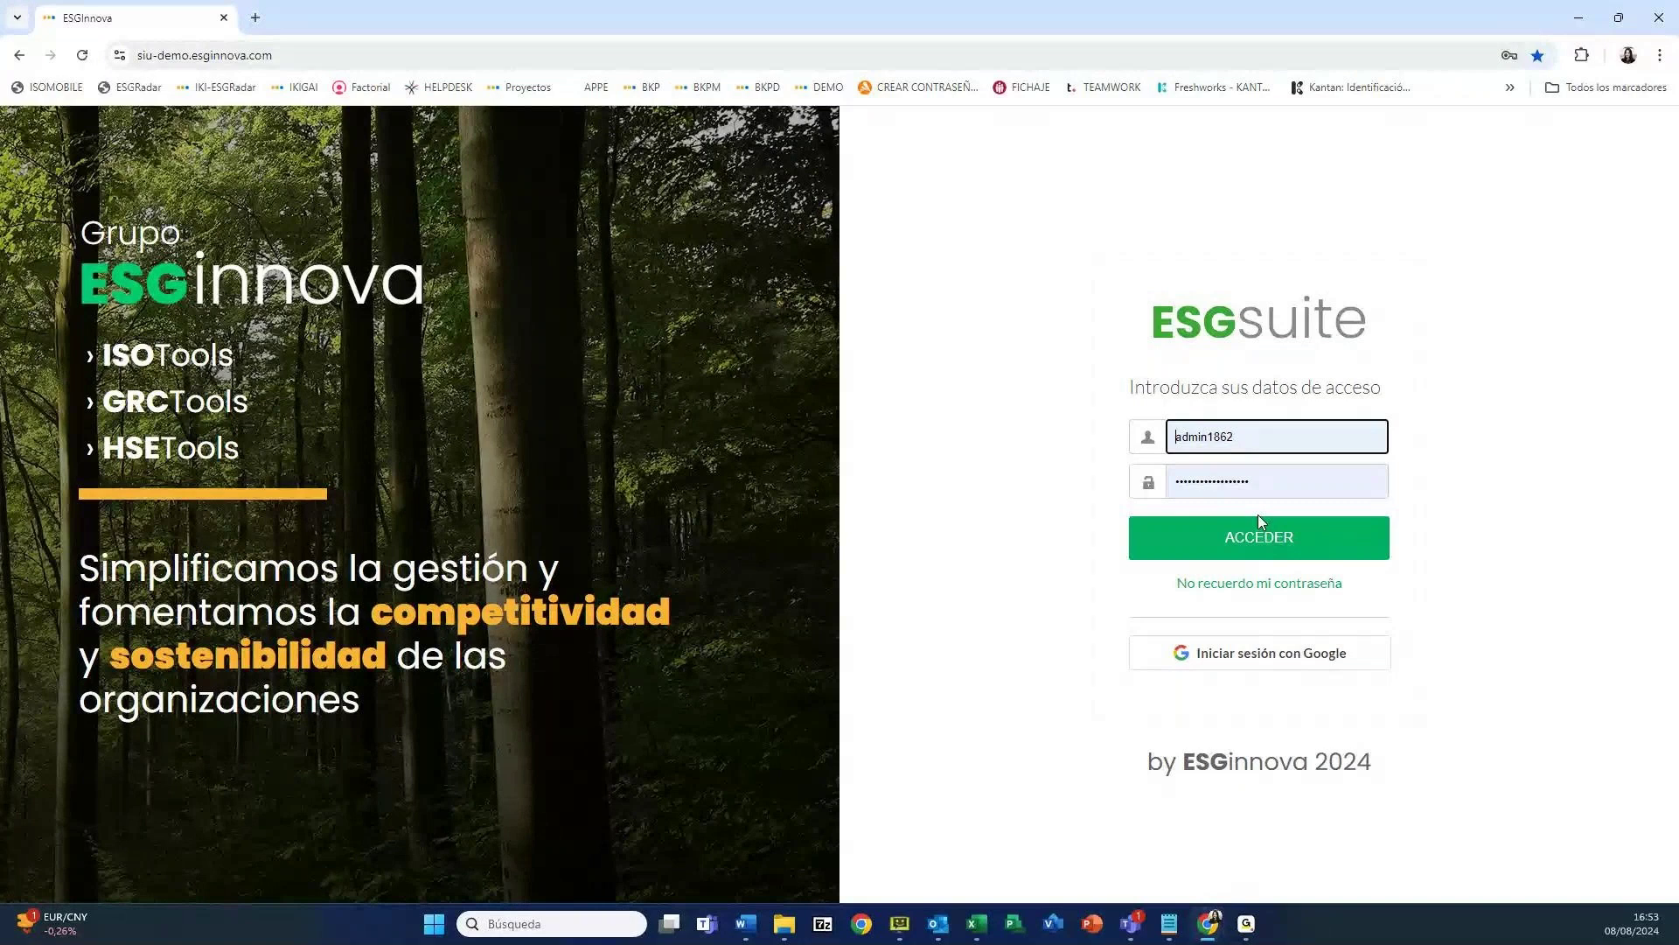
# Sign in to ESGsuite with the prefilled credentials and dismiss the offer to save the password to the Google account
pyautogui.click(1268, 529)
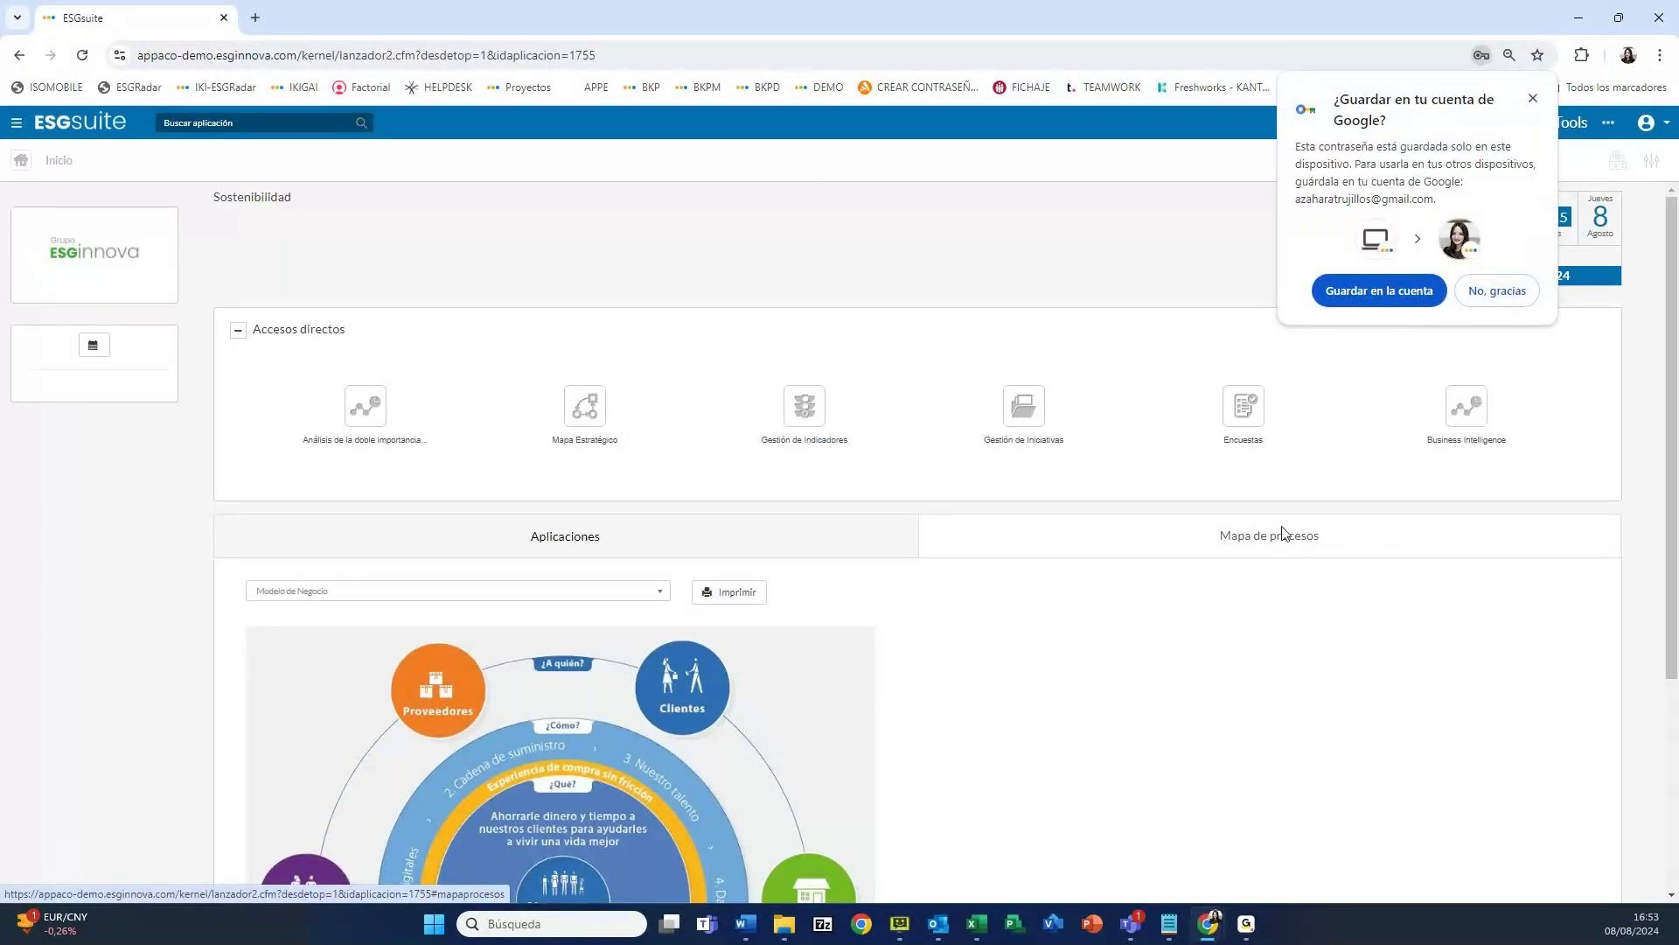
pyautogui.click(1532, 100)
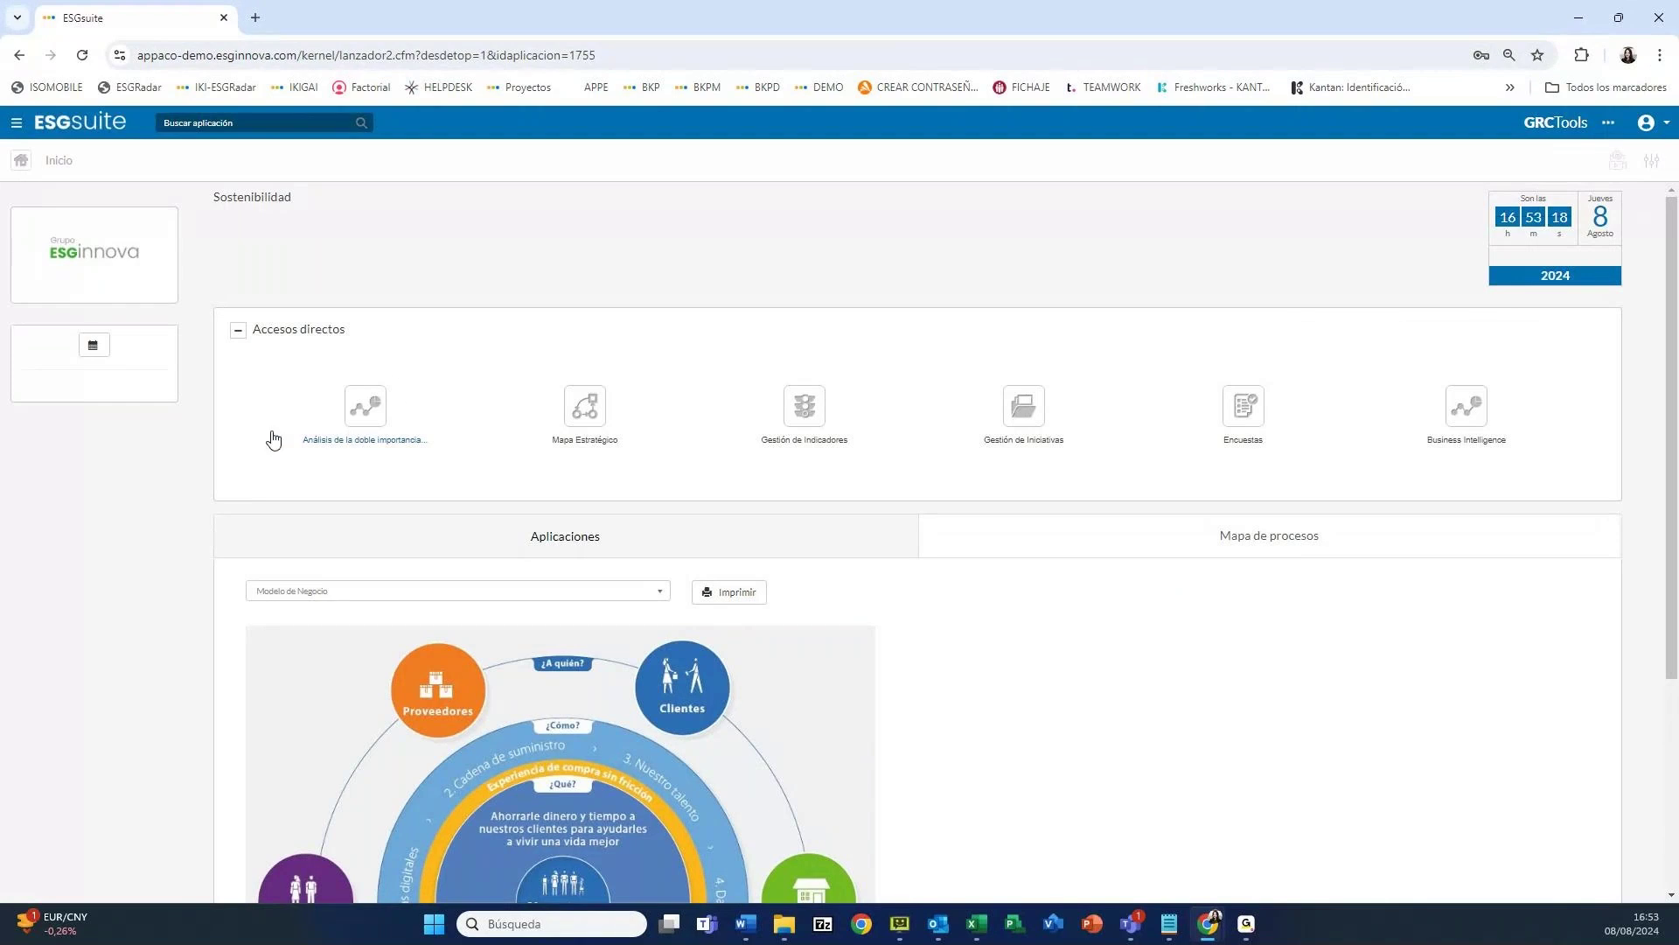
# Open the life cycle of the CAGP evaluation under Análisis de Doble Importancia Relativa in the double materiality application
pyautogui.click(360, 411)
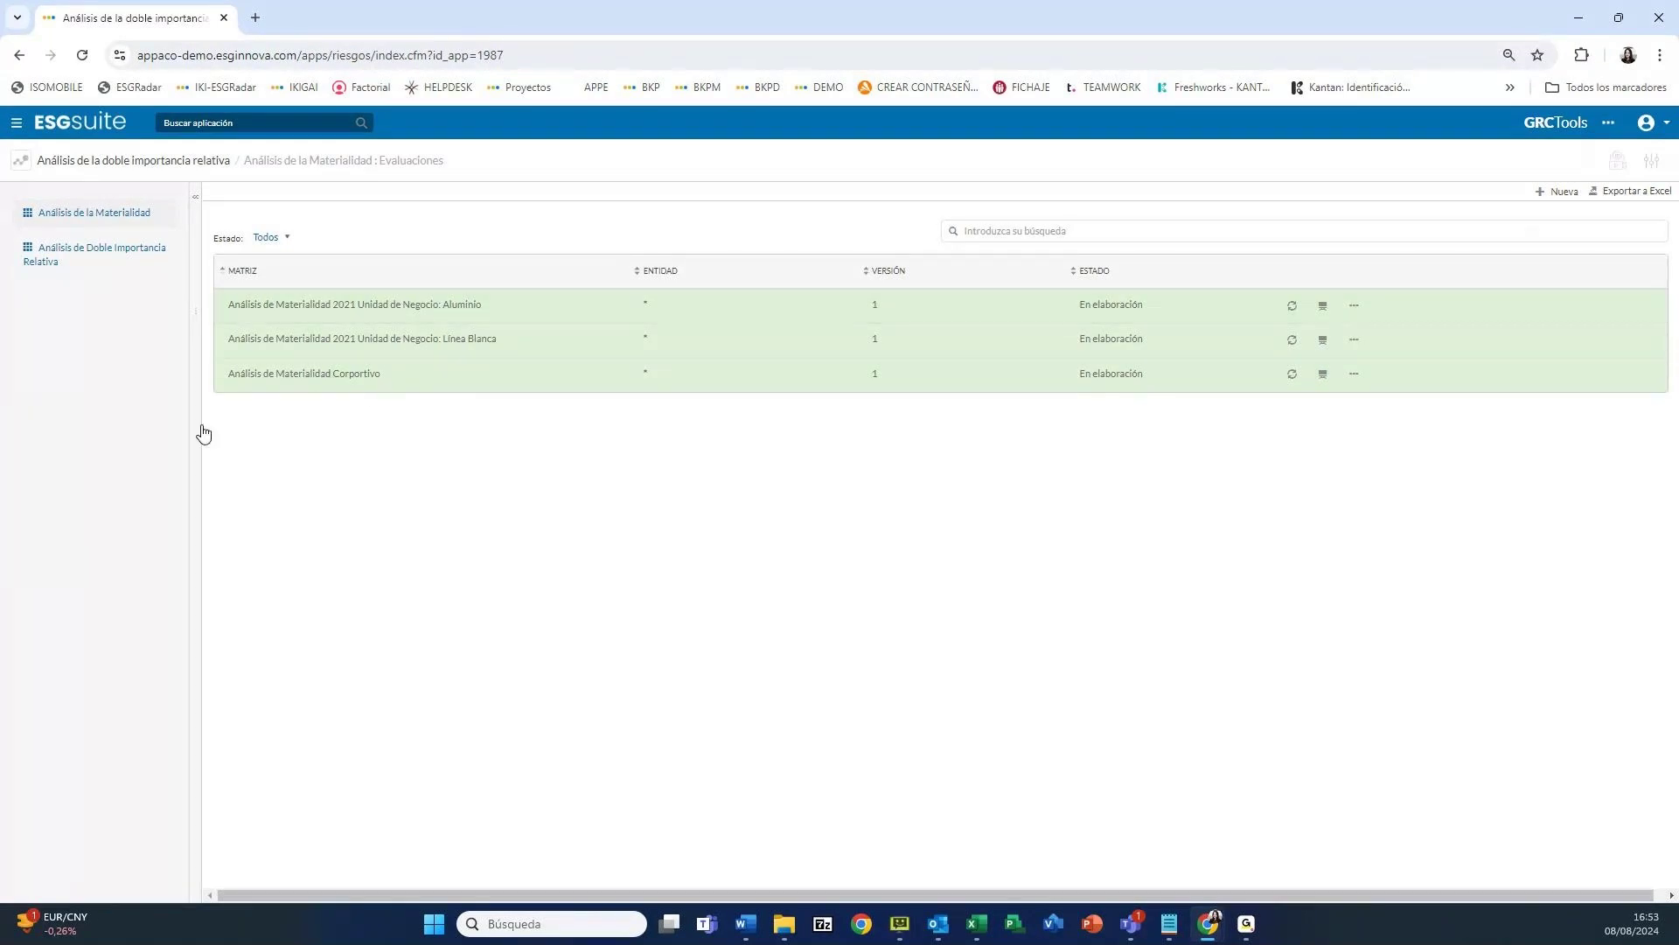
pyautogui.click(94, 256)
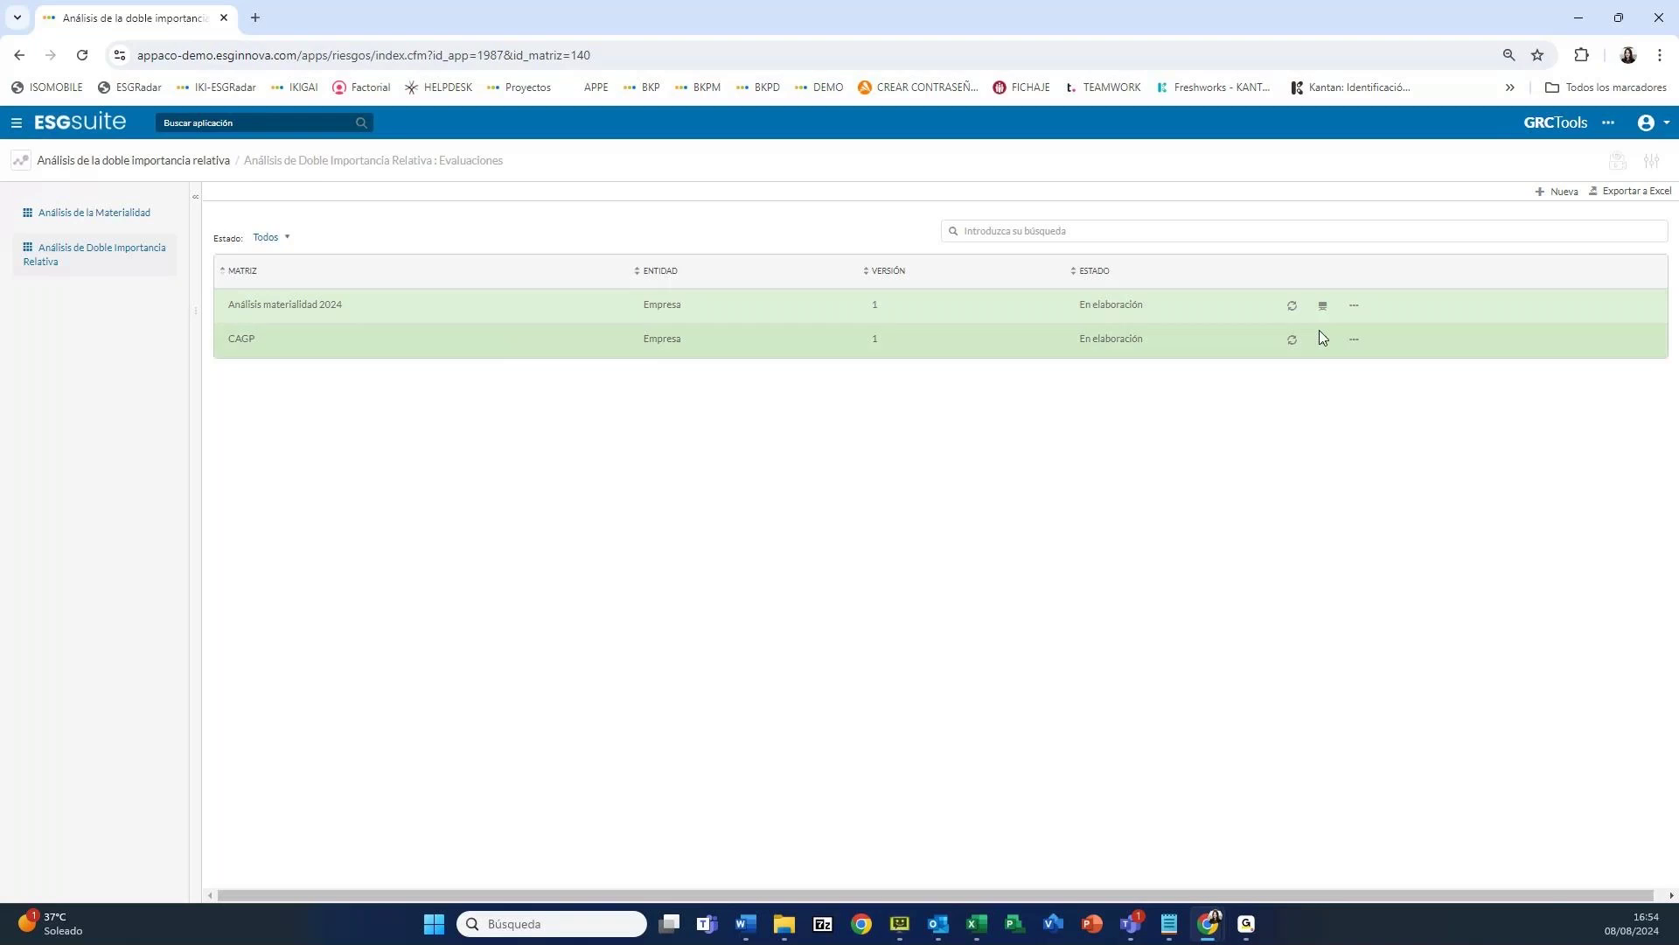
pyautogui.click(1292, 341)
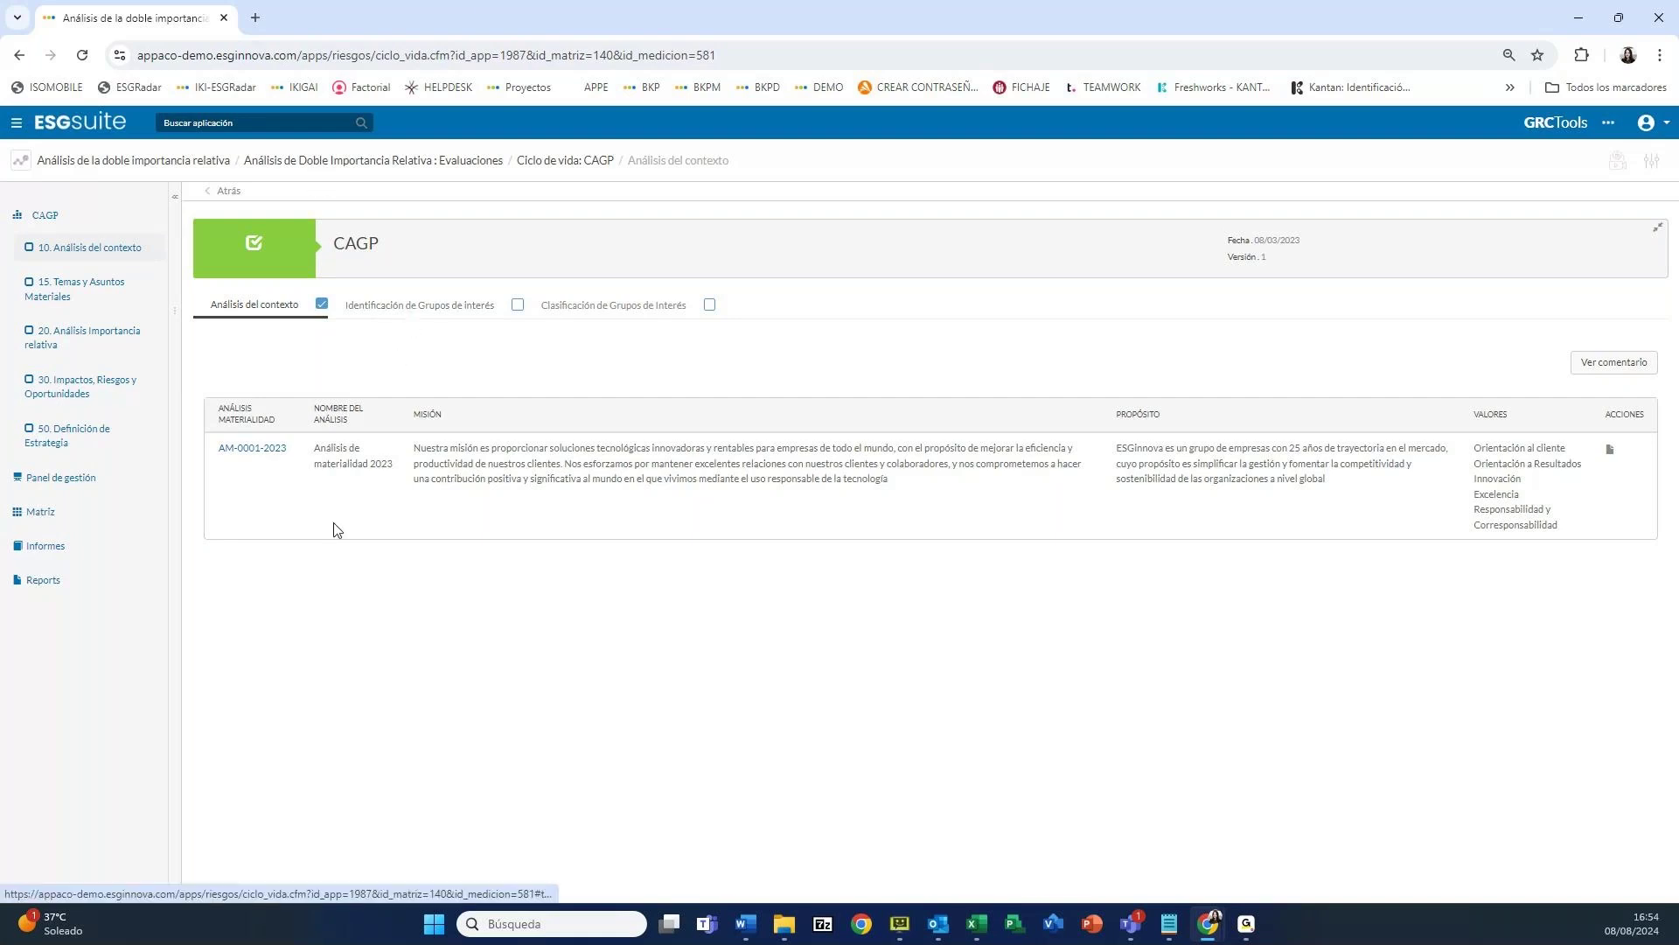
# Review the interest groups identified in CAGP's context analysis, including Dirección and Proveedores, and open their classification
pyautogui.click(455, 305)
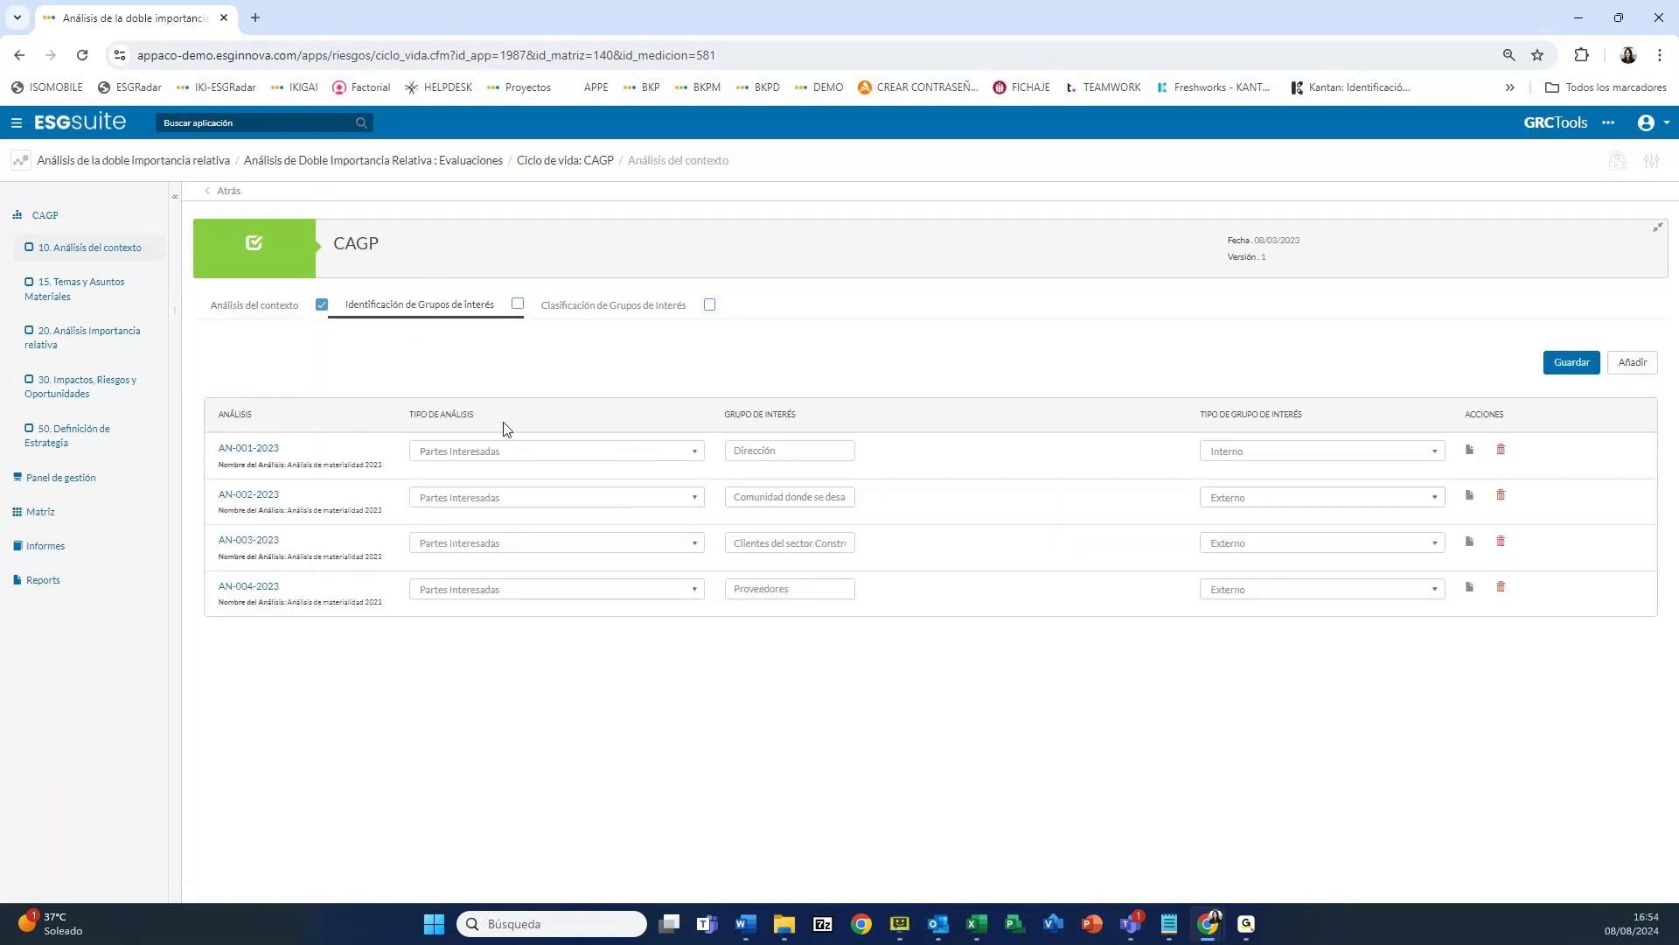
pyautogui.moveTo(791, 453); pyautogui.dragTo(712, 464)
pyautogui.click(741, 497)
pyautogui.moveTo(735, 544); pyautogui.dragTo(845, 543)
pyautogui.click(790, 588)
pyautogui.click(613, 317)
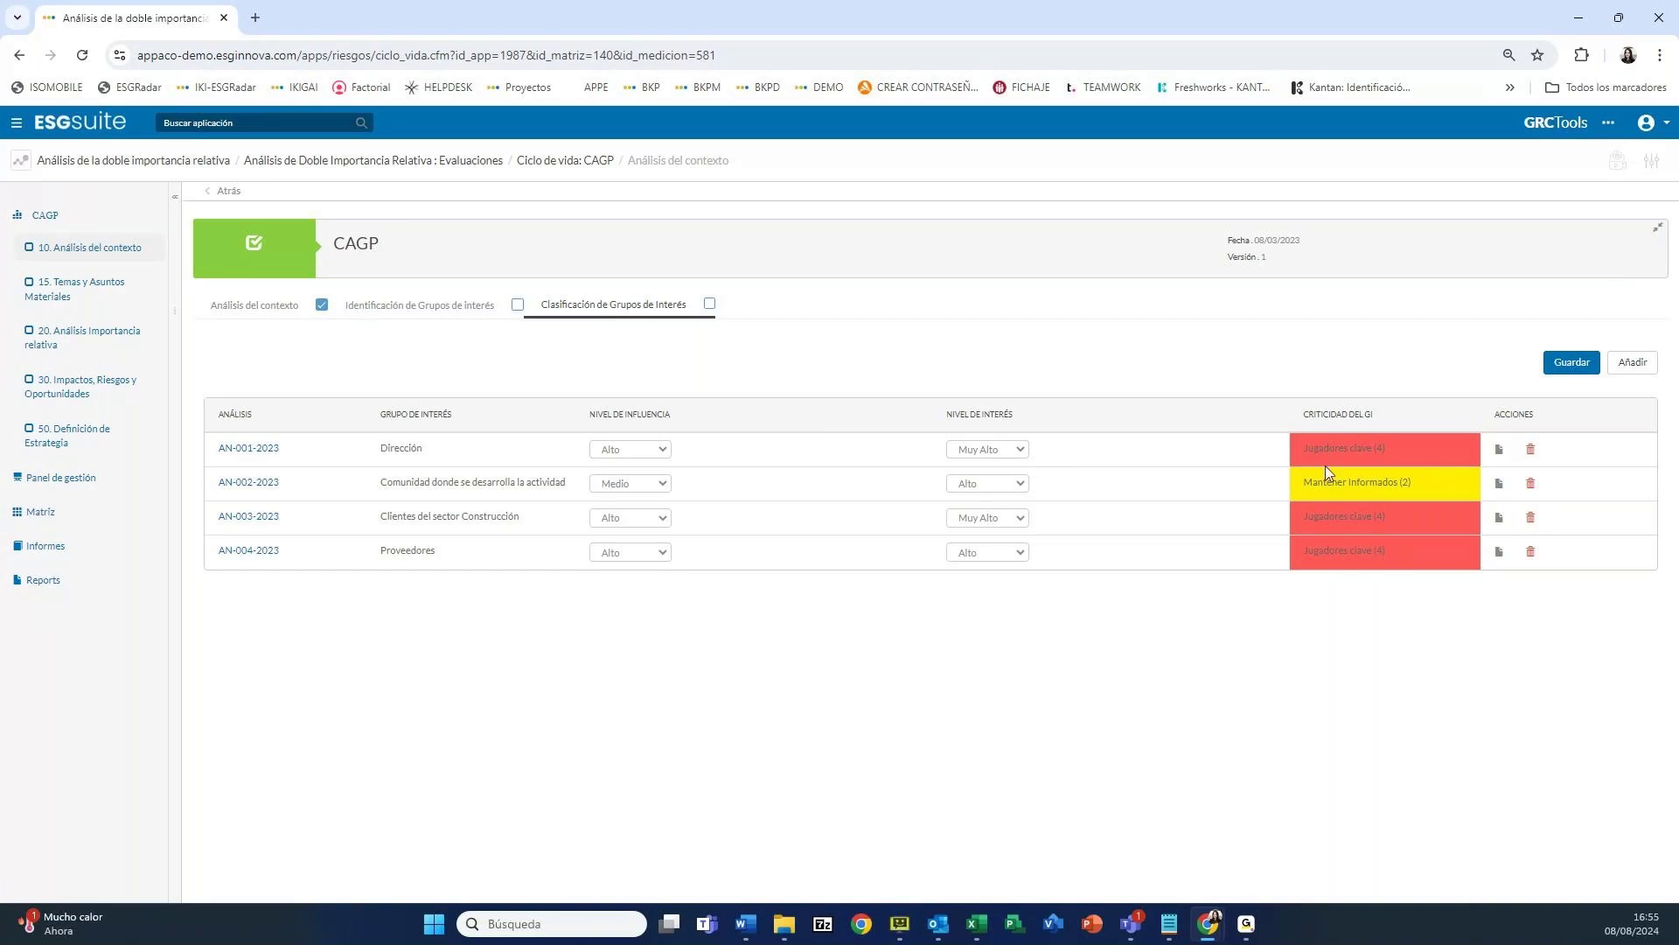
# In Temas y Asuntos Materiales, expand the material issues of 1. FIN DE LA POBREZA and the first 10. REDUCCIÓN DE LAS DESIGUALDADES entry
pyautogui.click(123, 293)
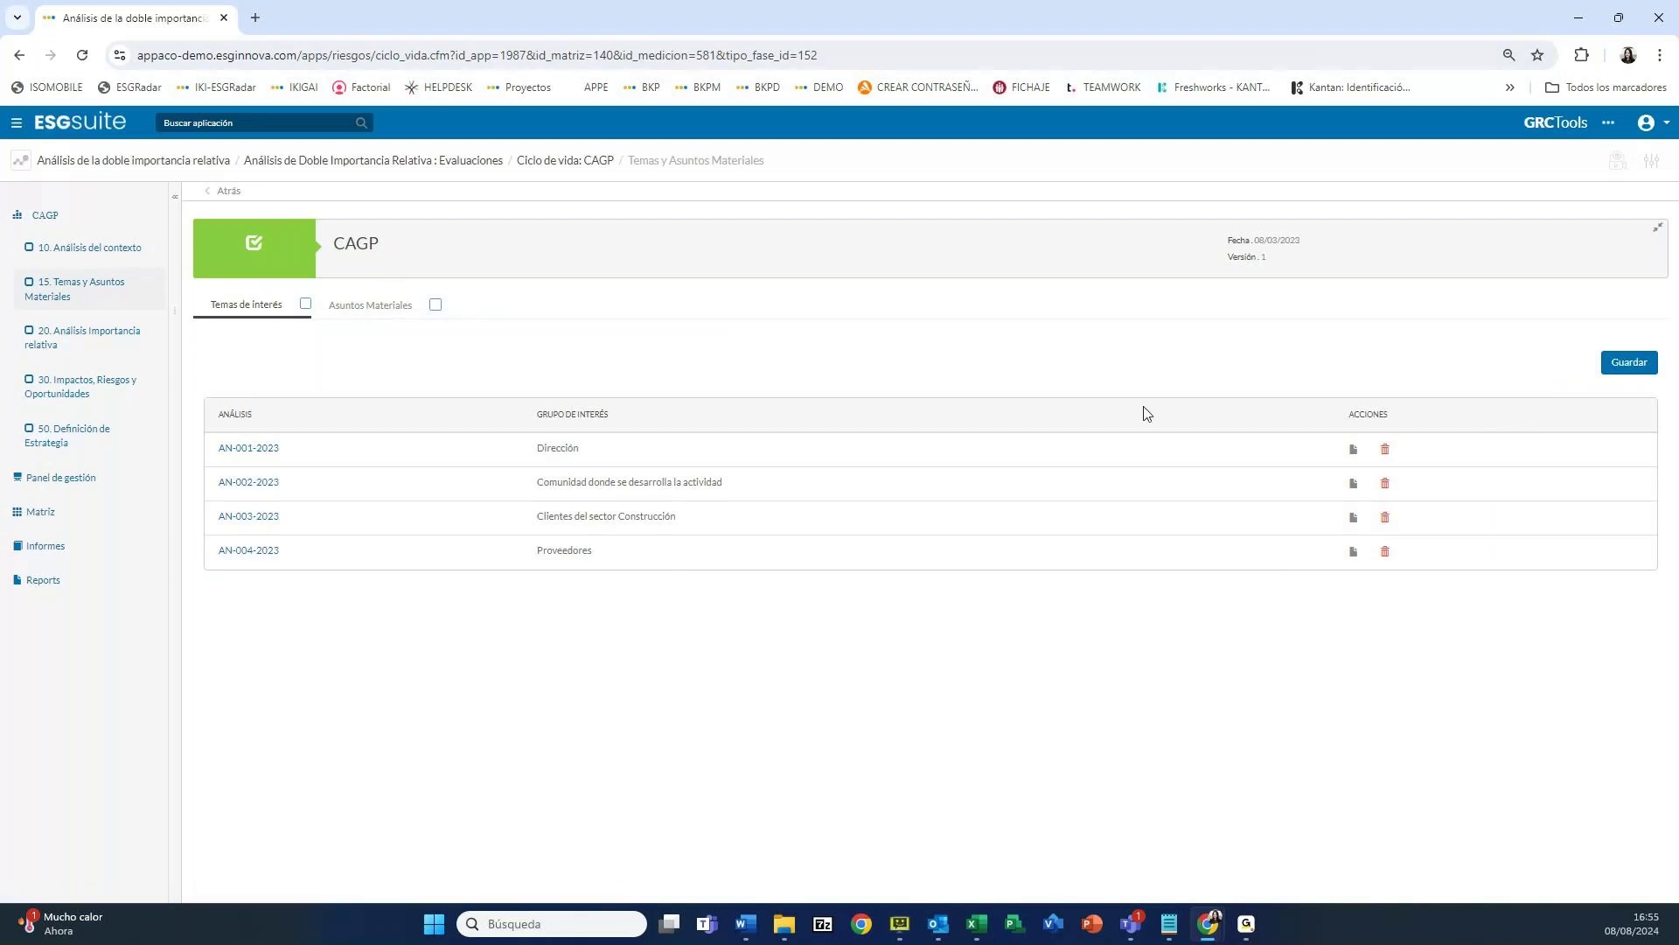
pyautogui.click(347, 324)
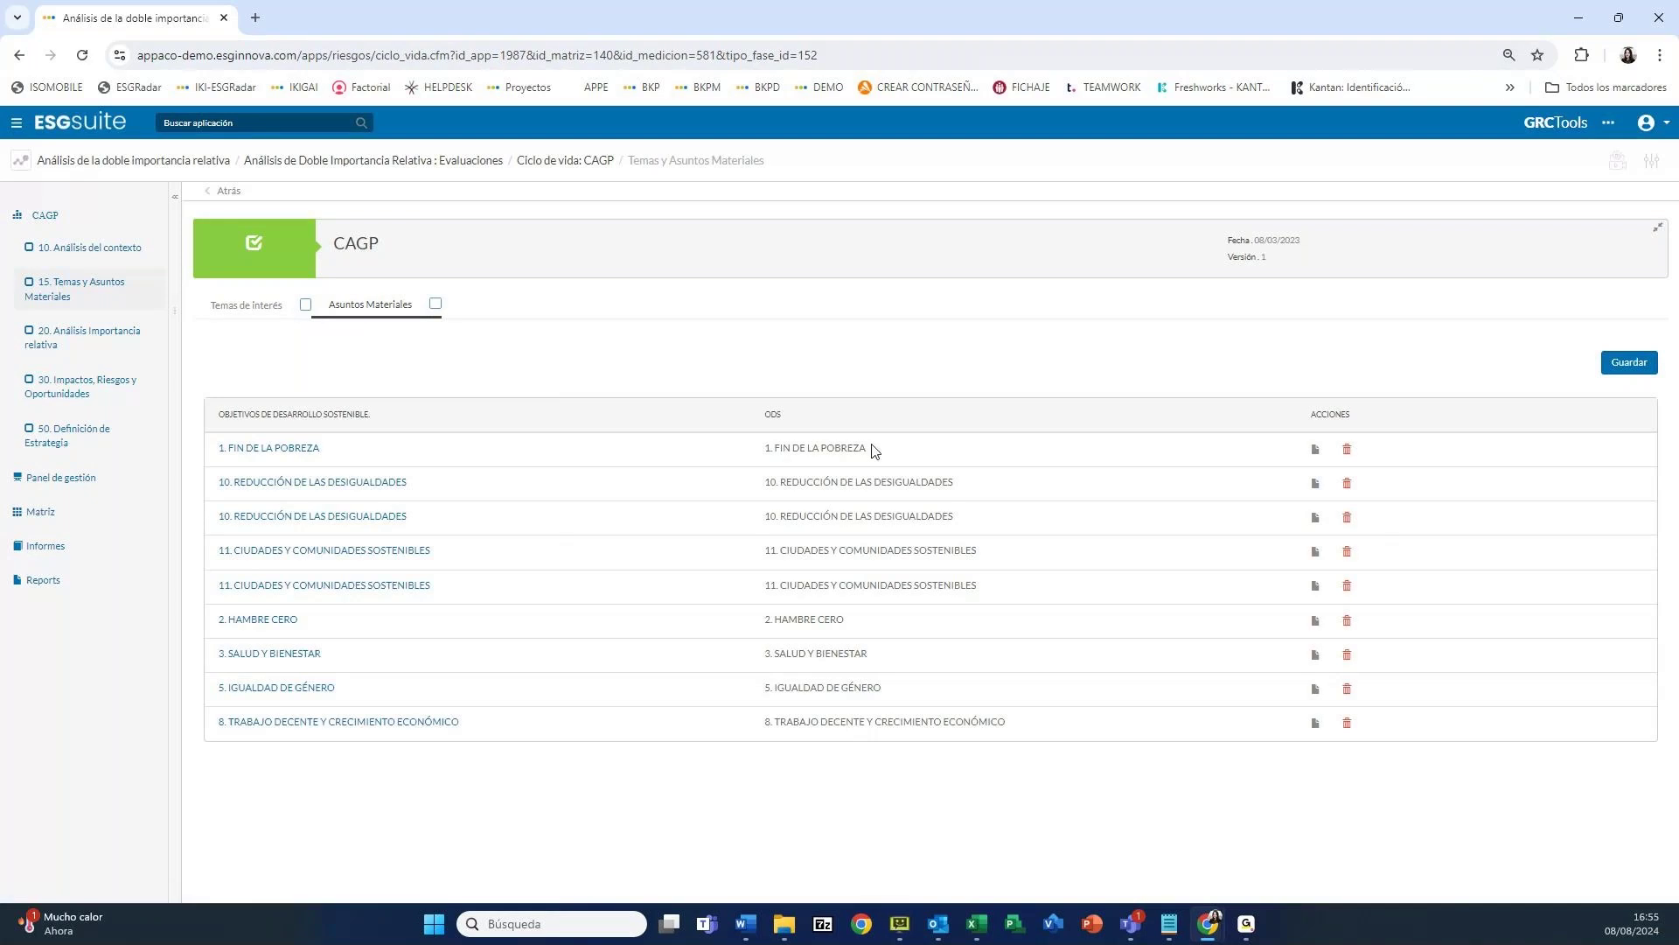
pyautogui.click(279, 451)
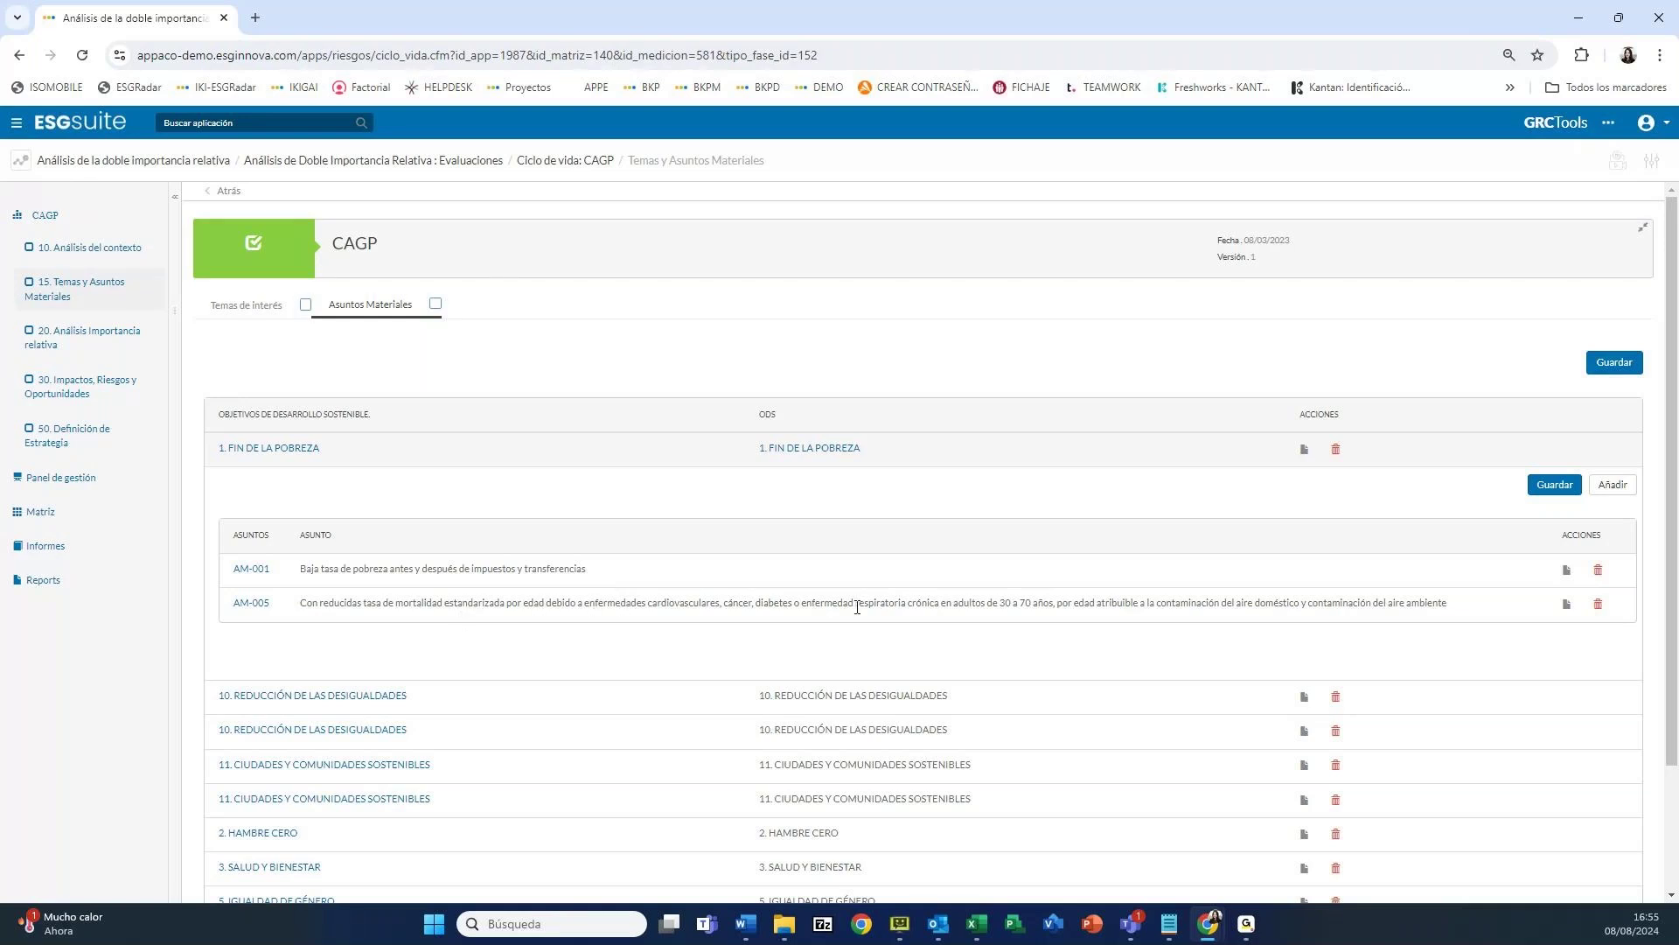
pyautogui.click(390, 698)
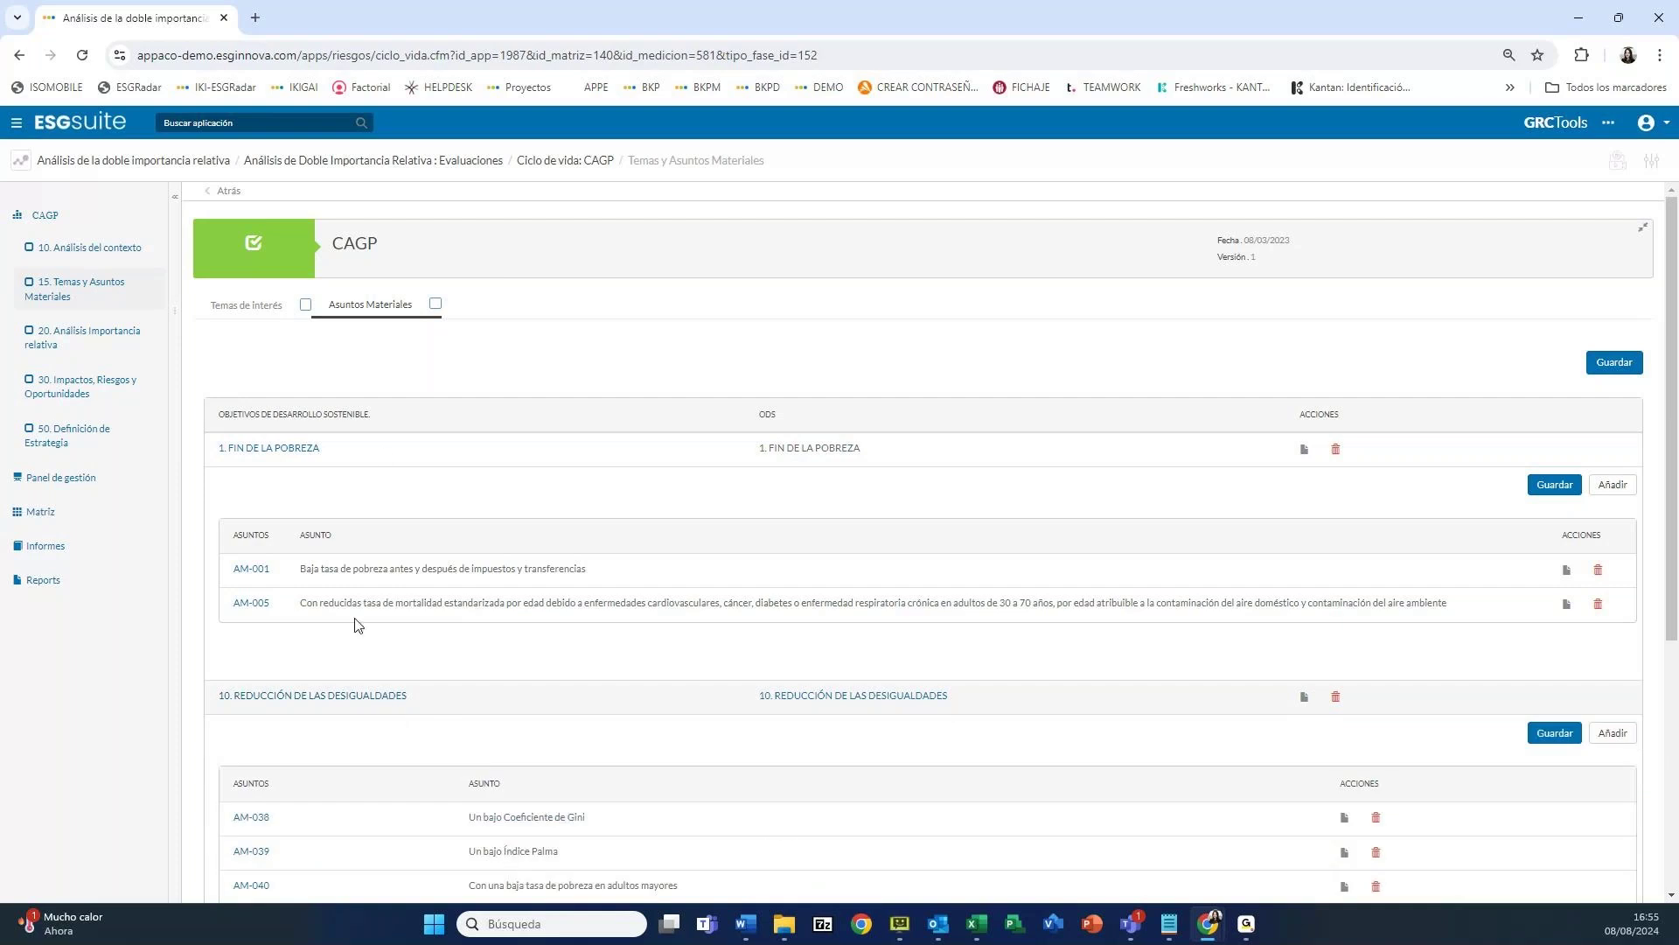
# Examine the importance rating options for issue AM-001 in Análisis Importancia relativa without changing them, and view the Matriz de materialidad
pyautogui.click(106, 346)
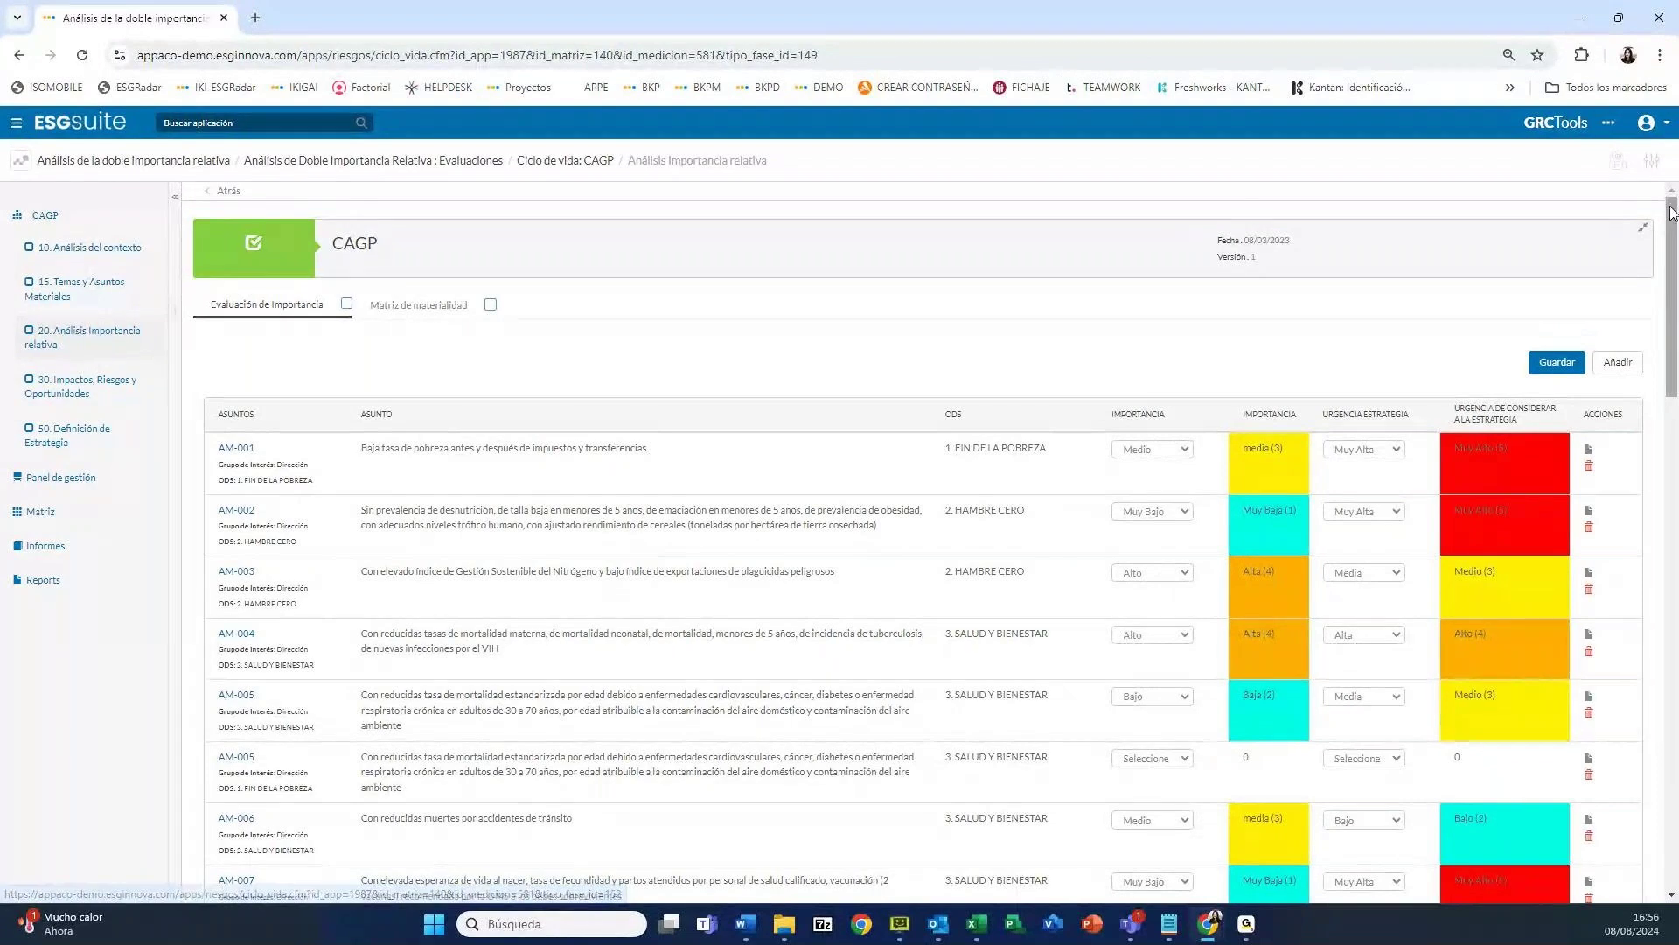
pyautogui.click(1168, 451)
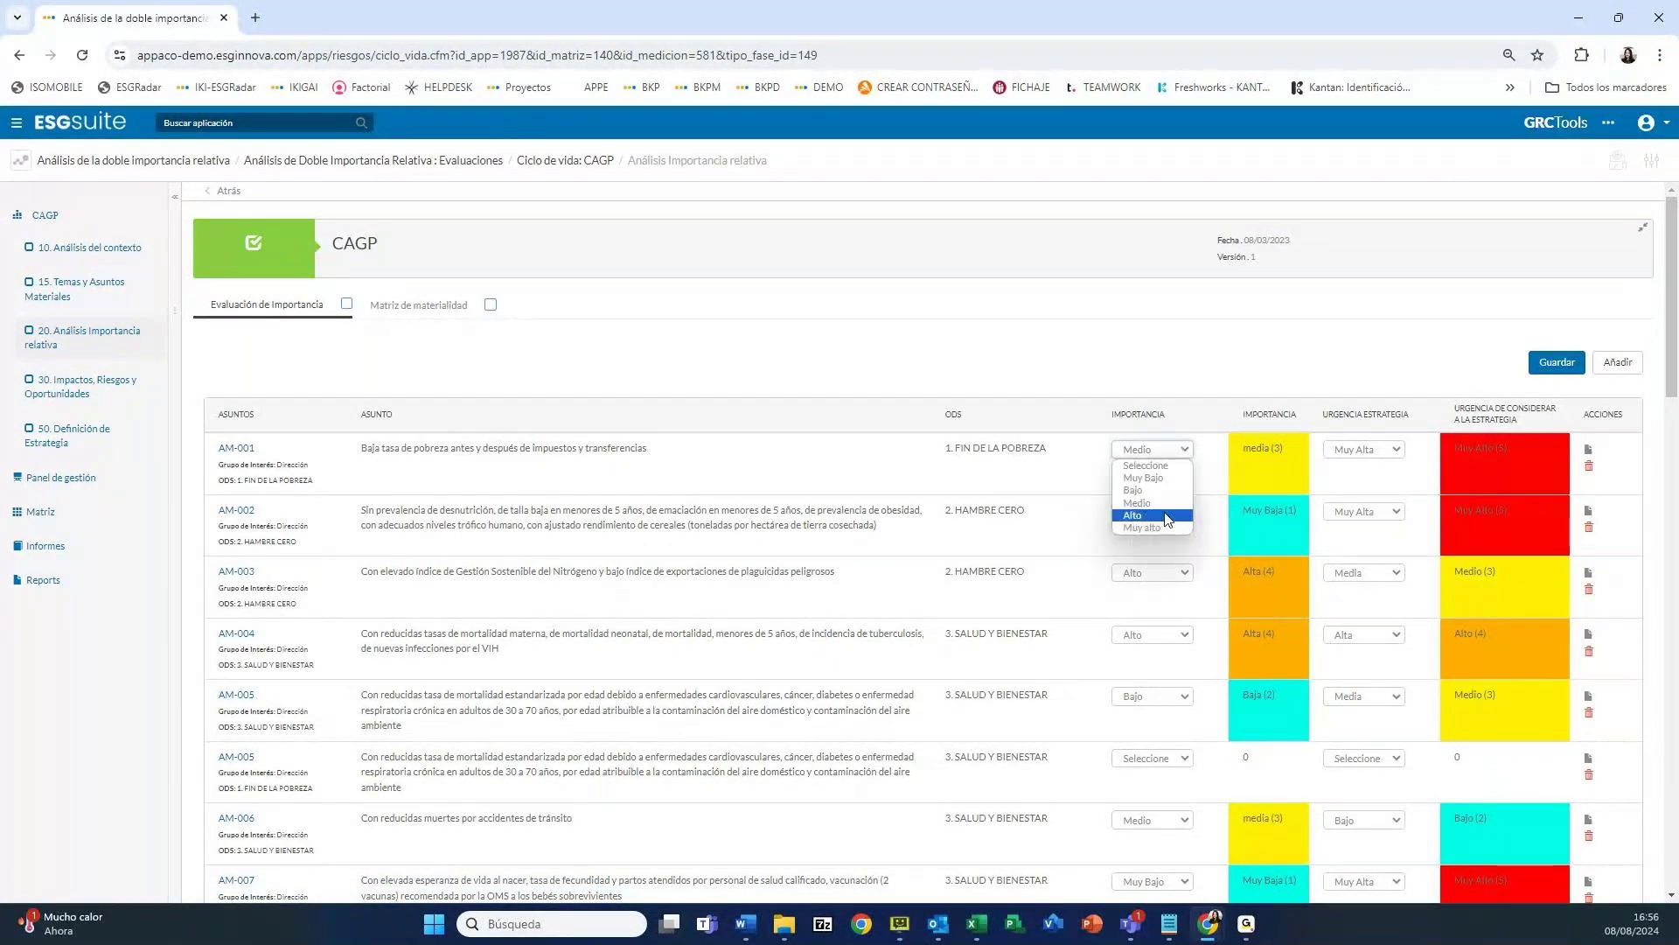
pyautogui.click(1216, 490)
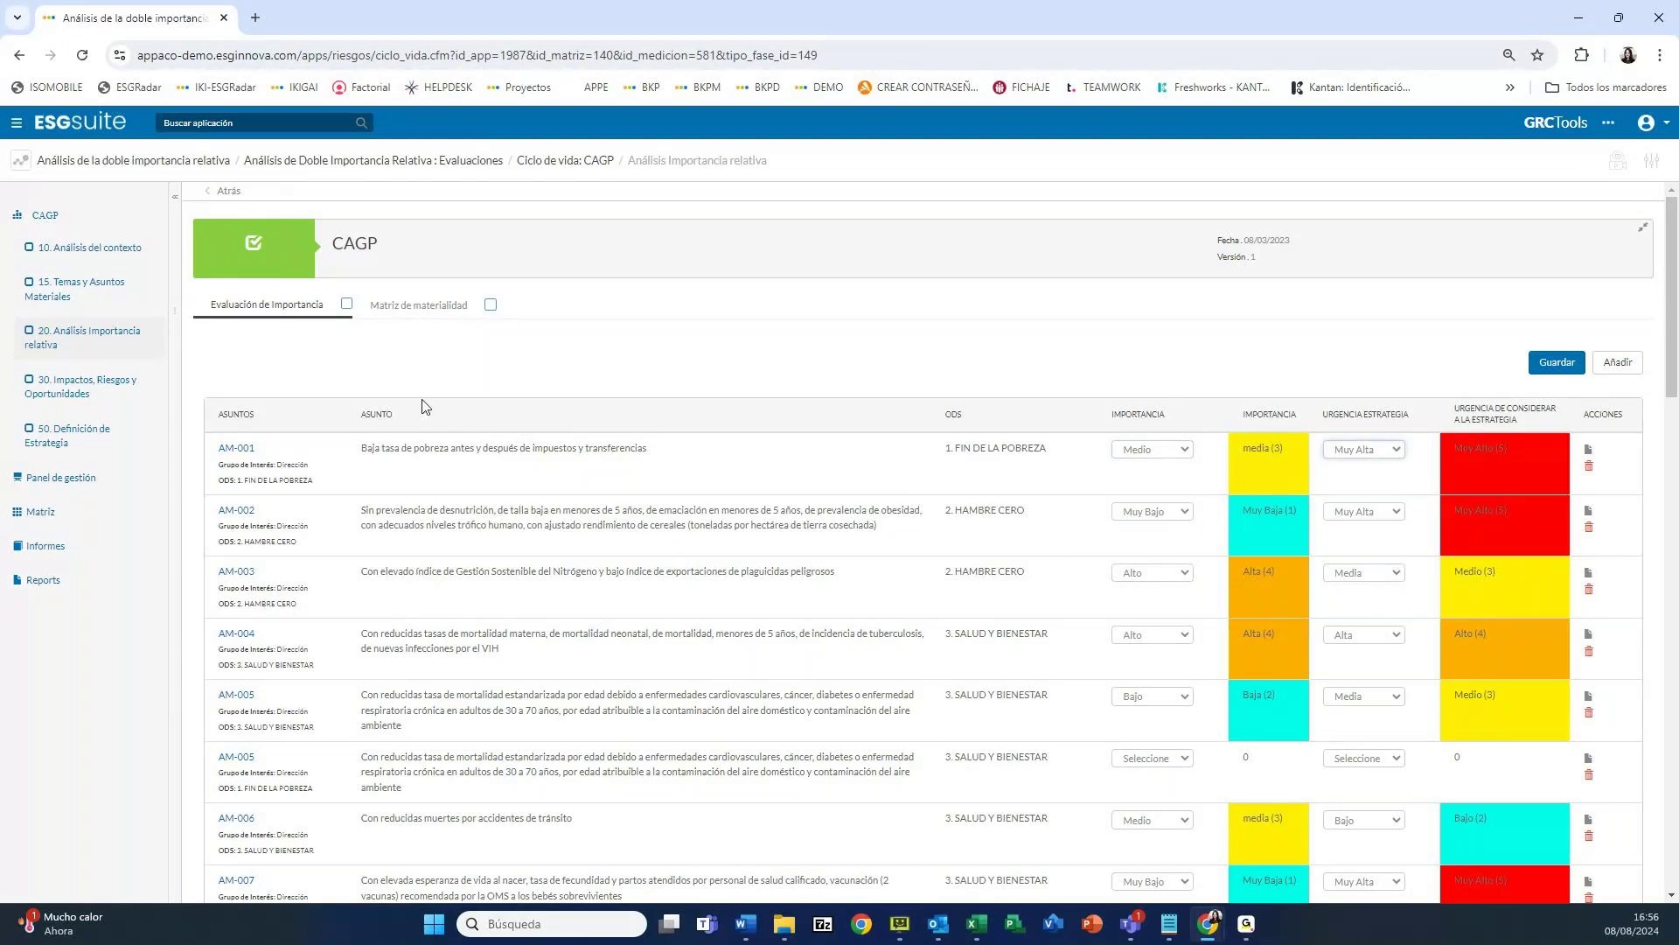
pyautogui.click(417, 306)
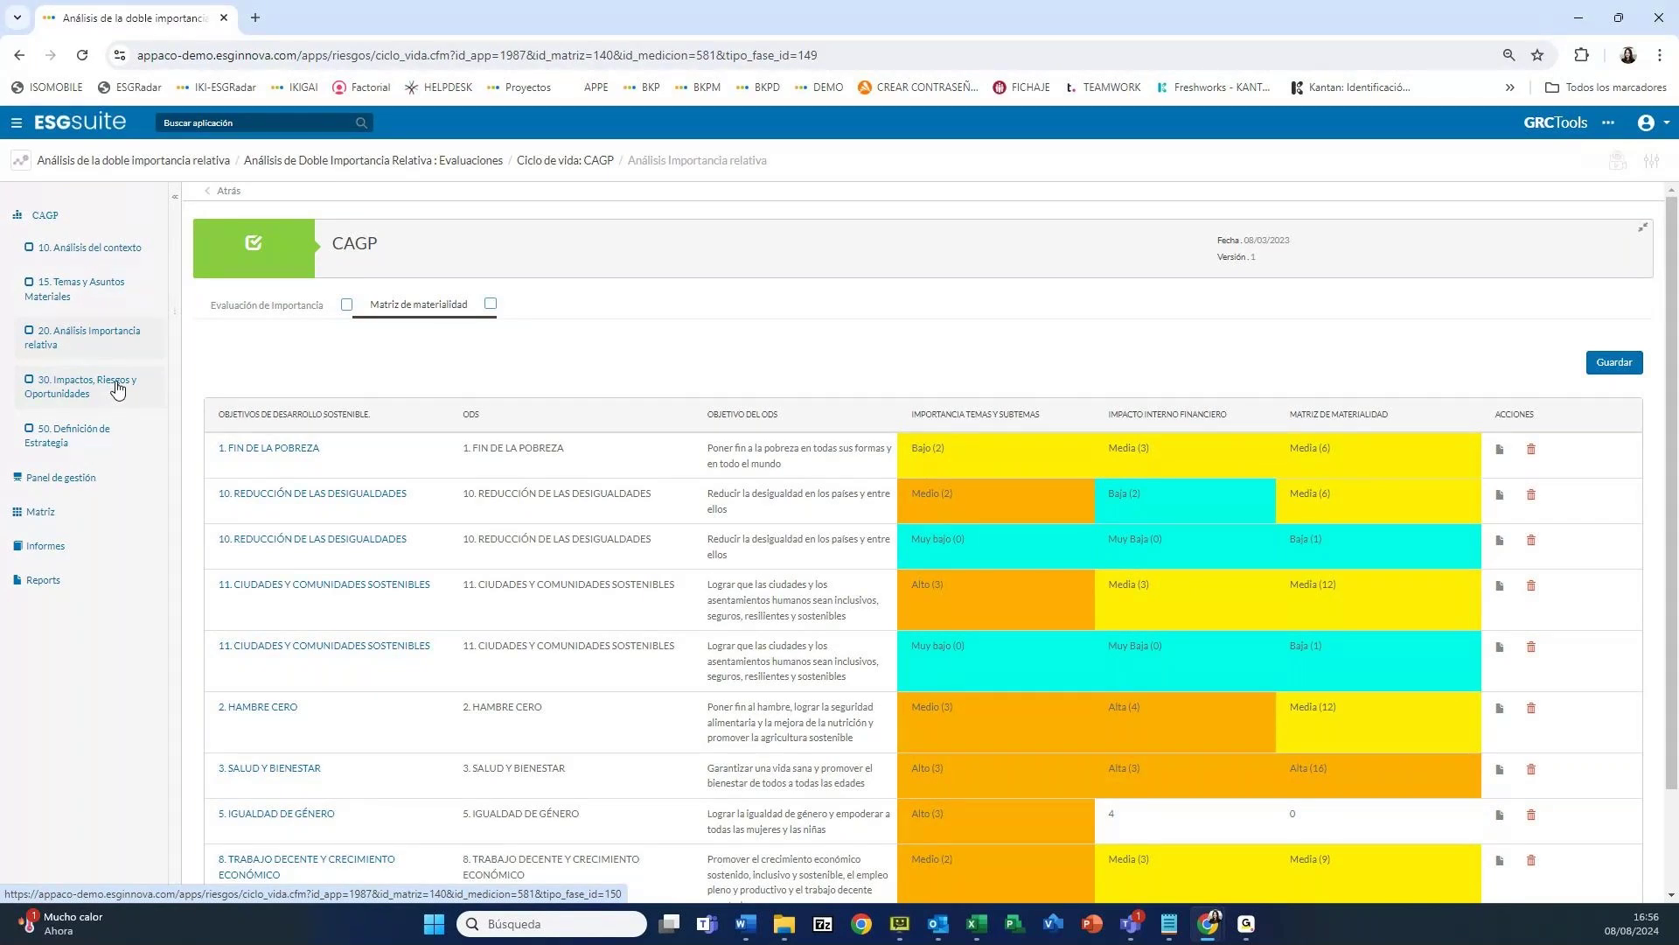
# In Impactos, Riesgos y Oportunidades, expand the risks of issues AM-001 and AM-002 and view the Evaluación del Riesgo
pyautogui.click(72, 385)
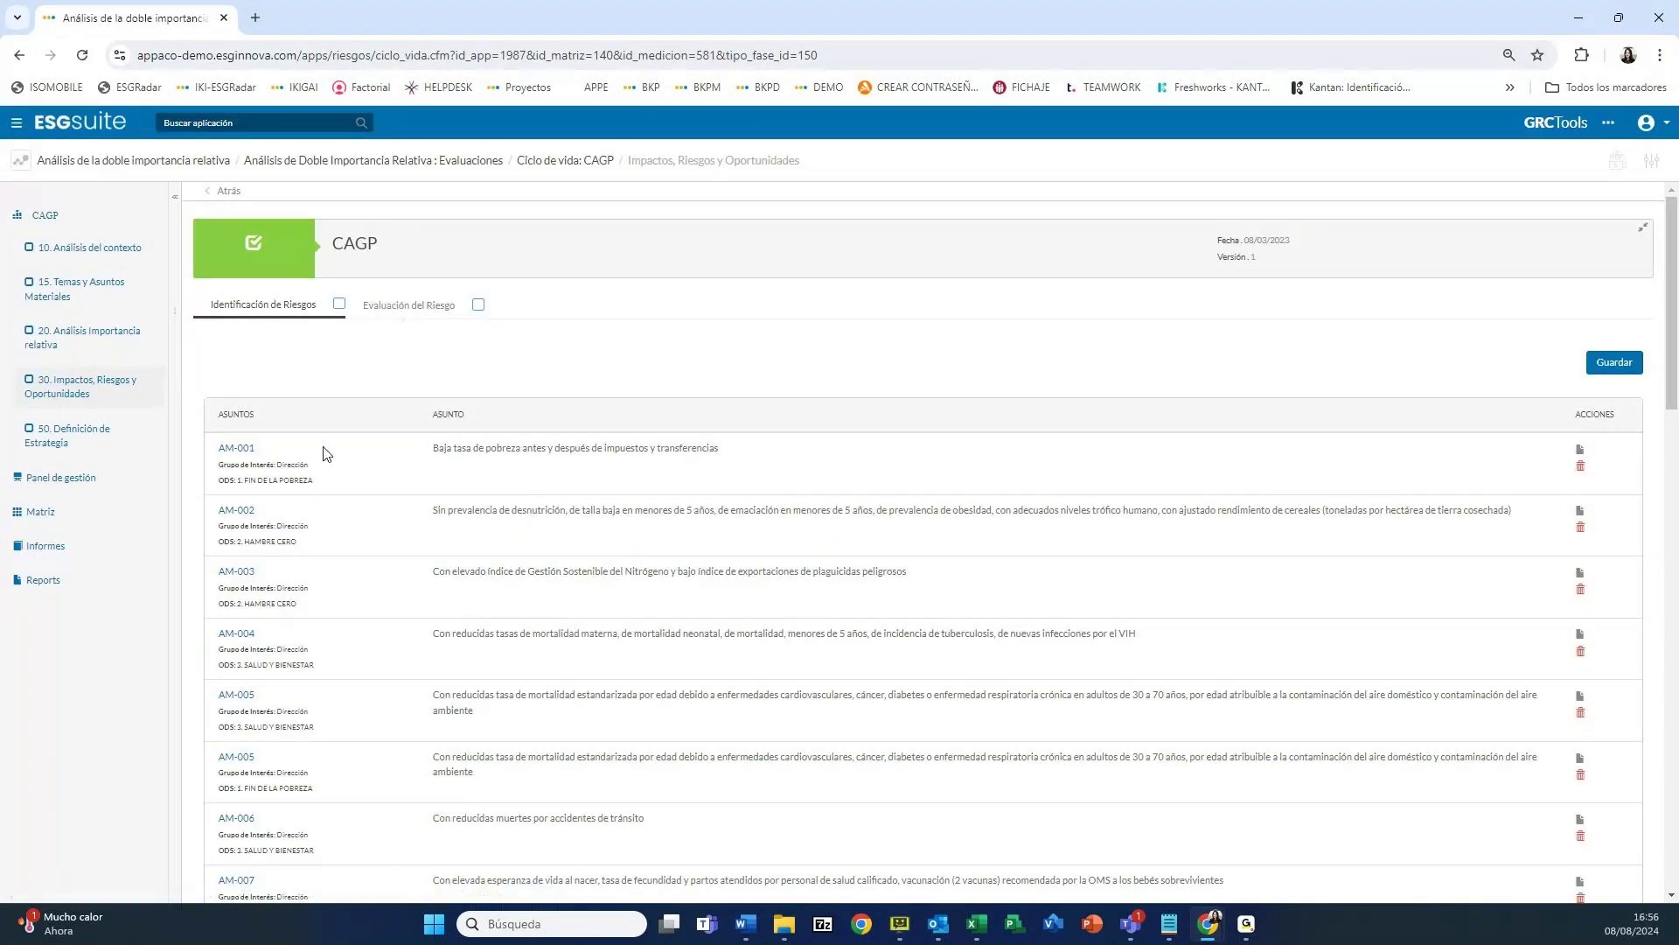
pyautogui.click(236, 458)
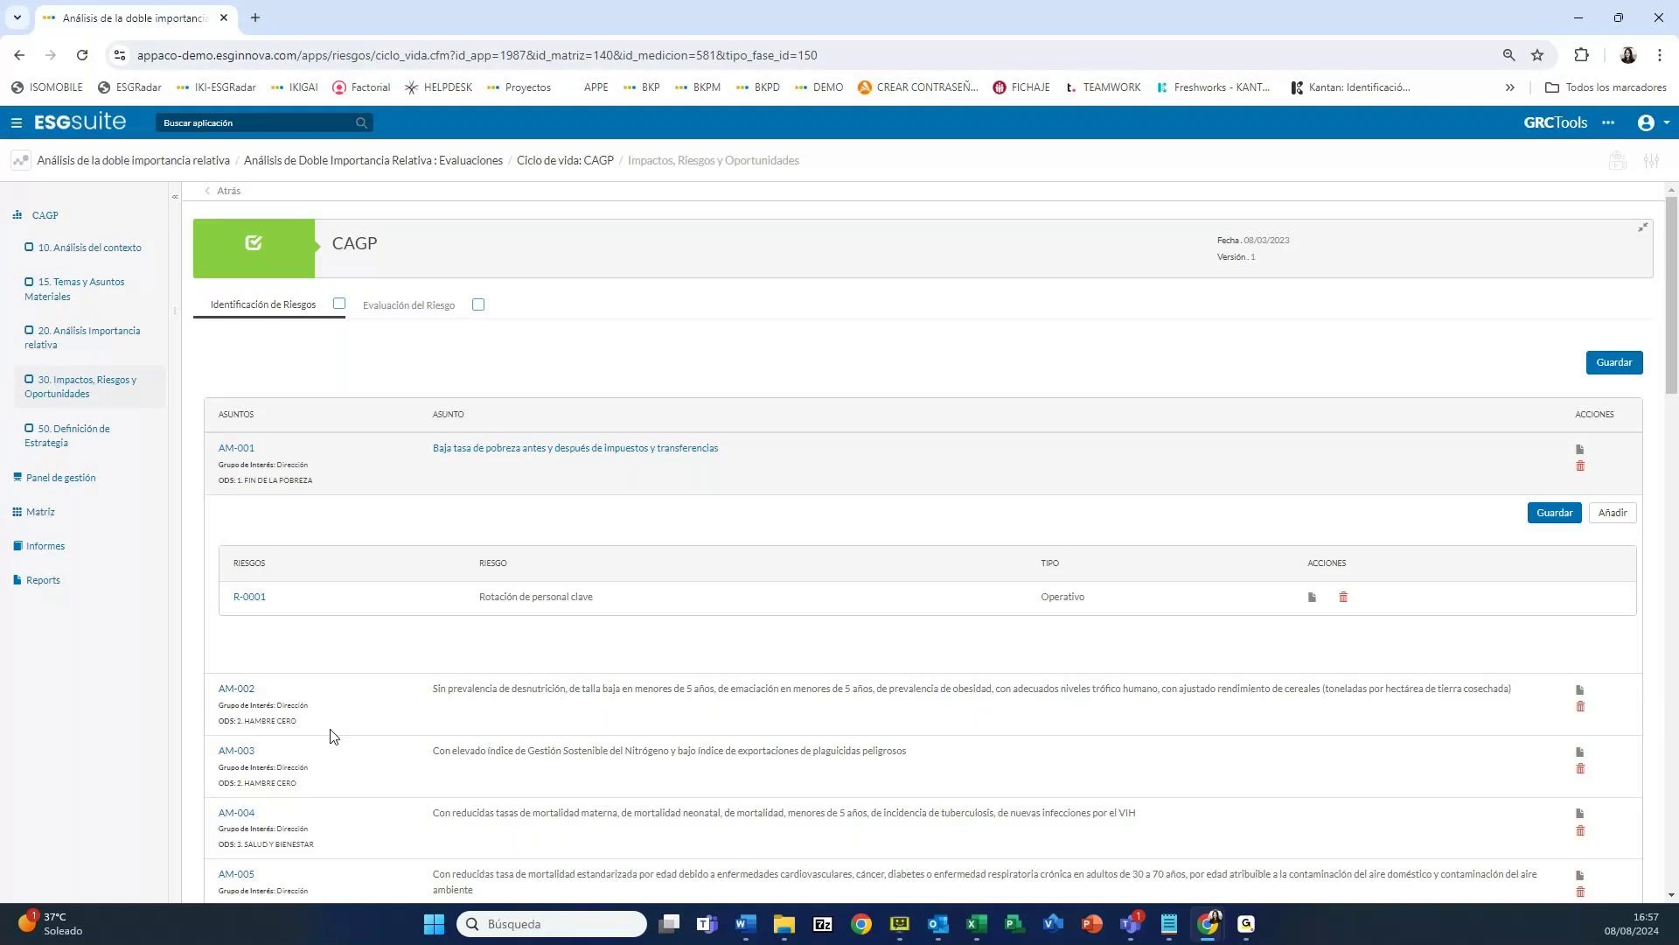
pyautogui.click(251, 699)
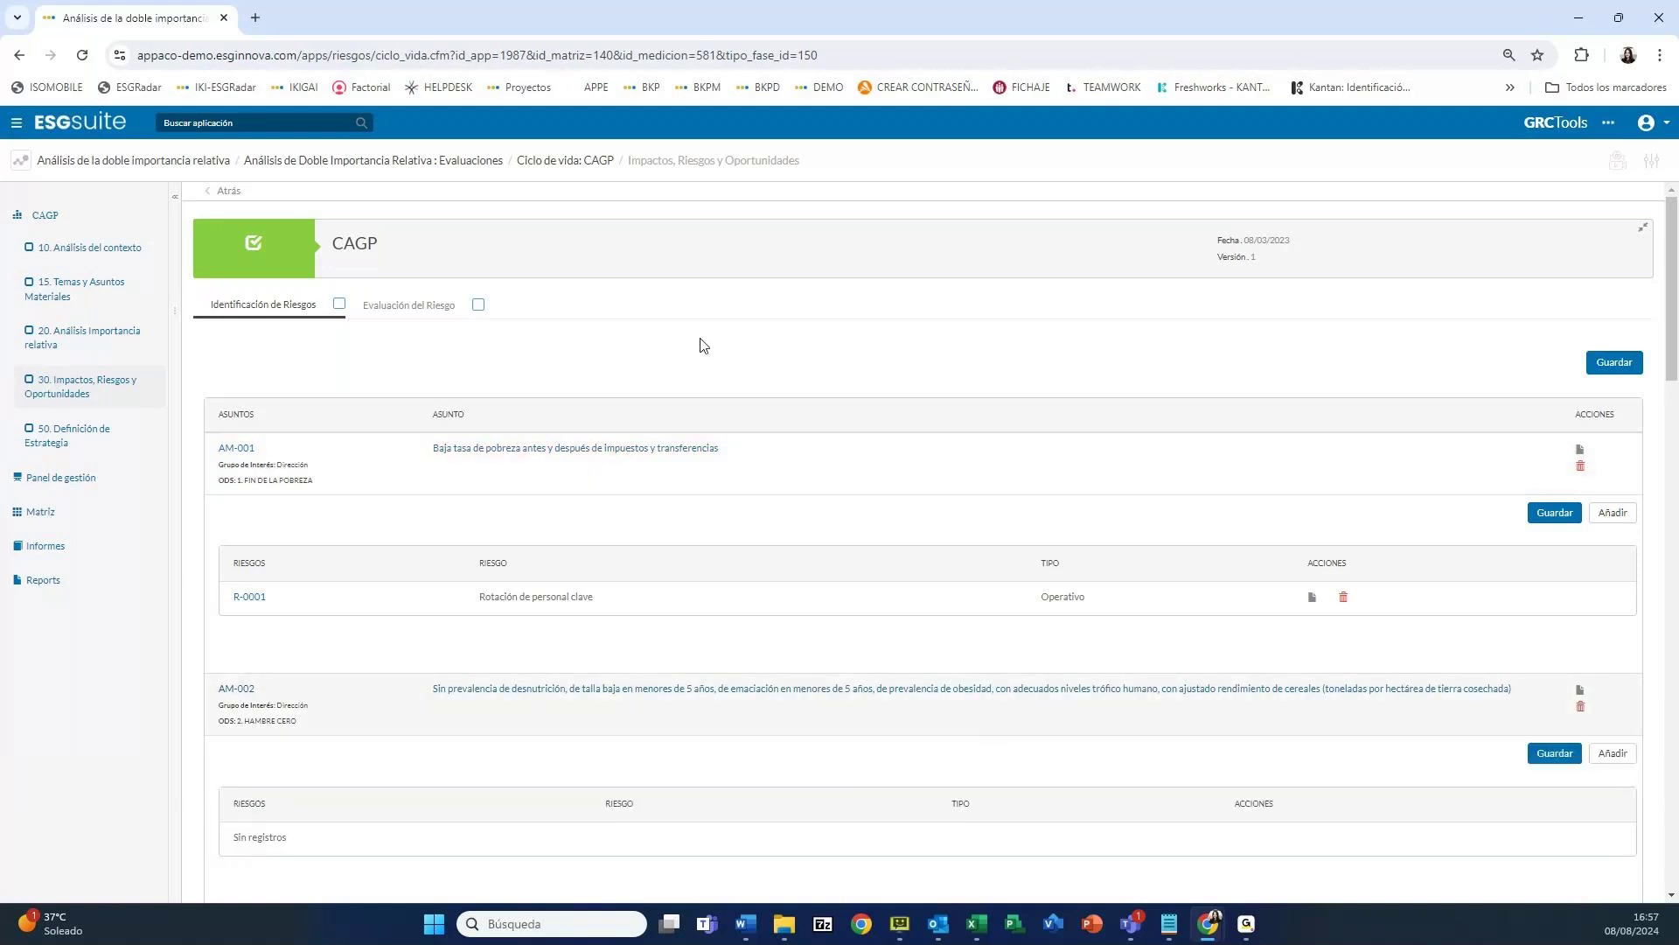
pyautogui.click(427, 308)
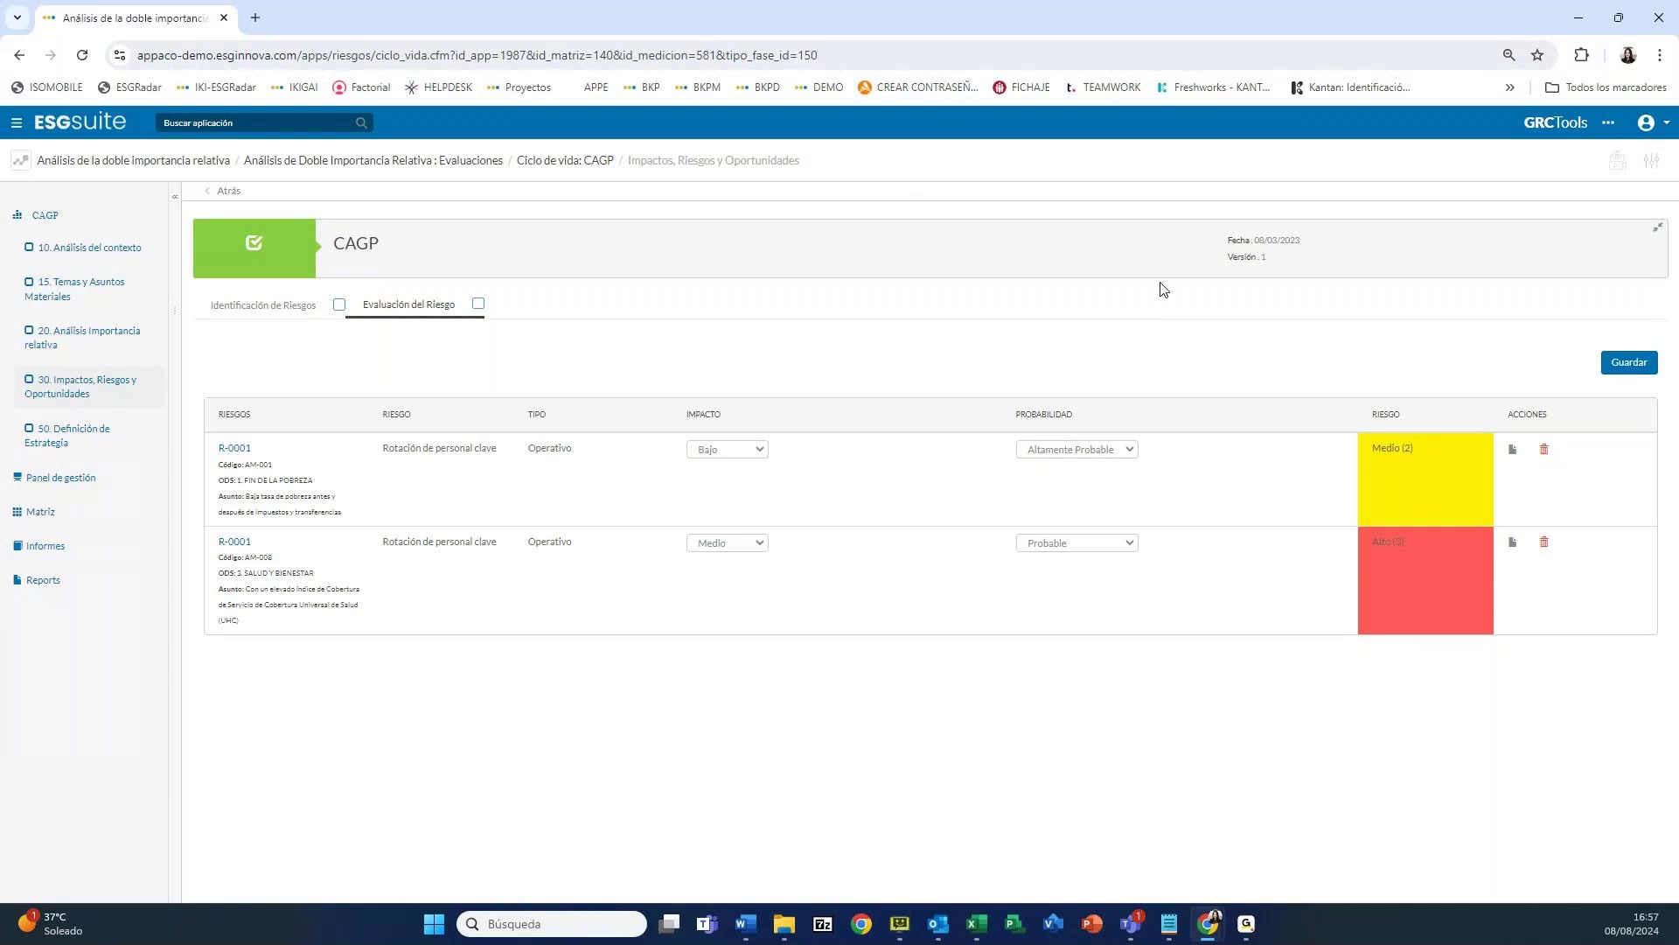
# View CAGP's Definición de Estrategia phase and its Panel de gestión charts
pyautogui.click(67, 435)
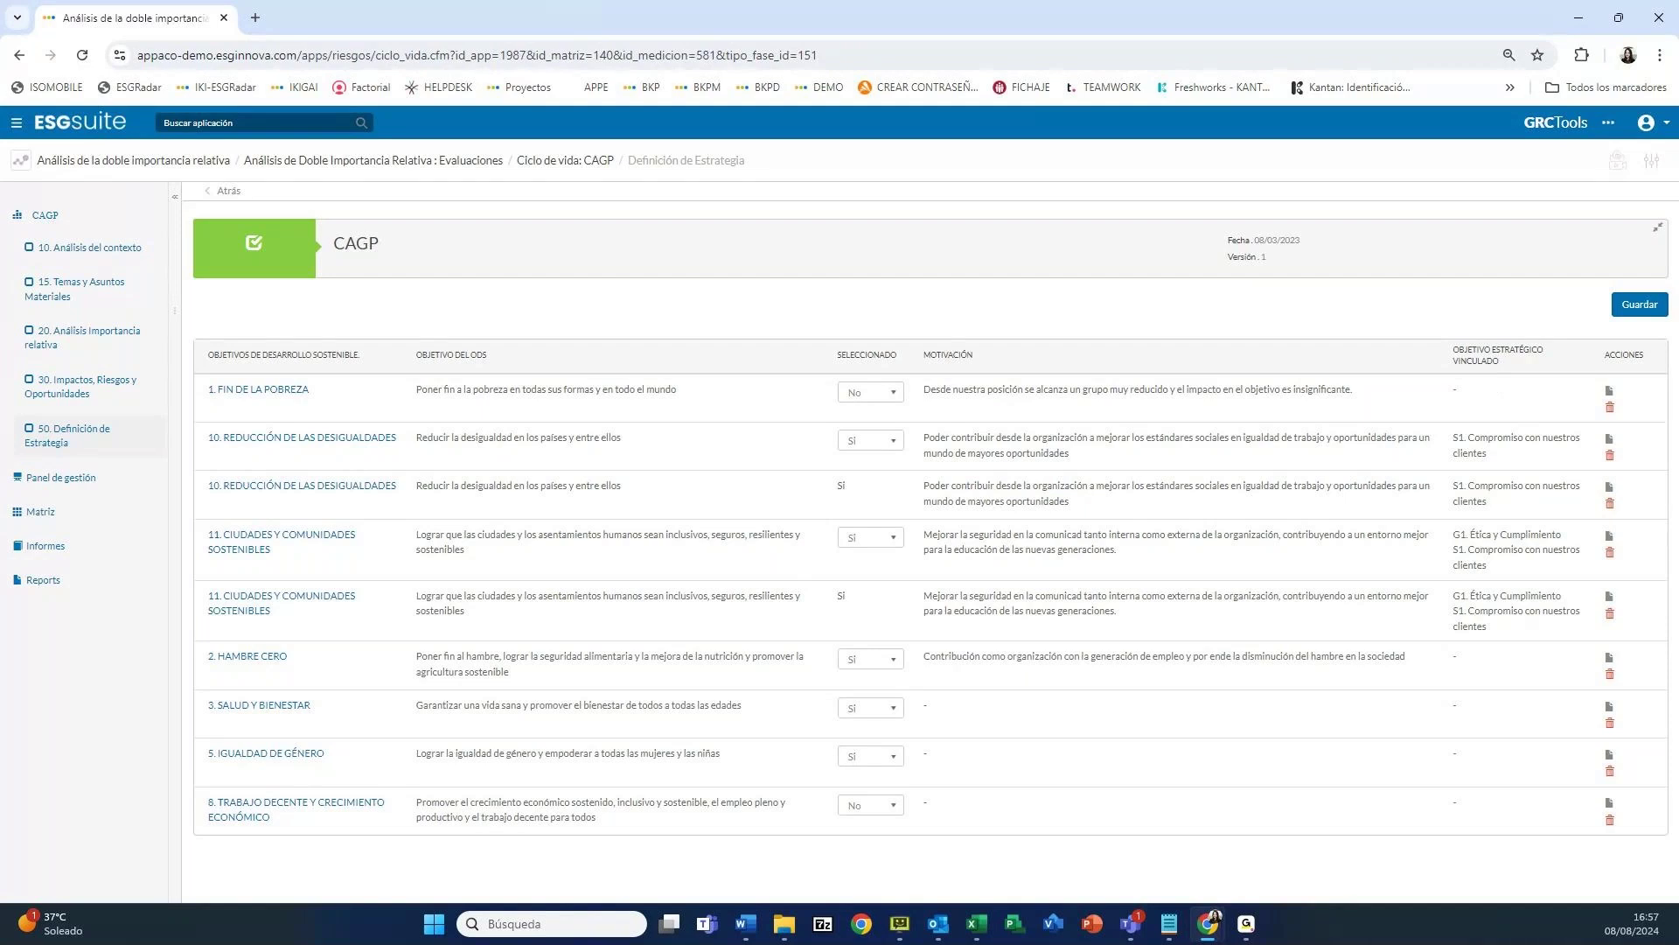
pyautogui.click(64, 479)
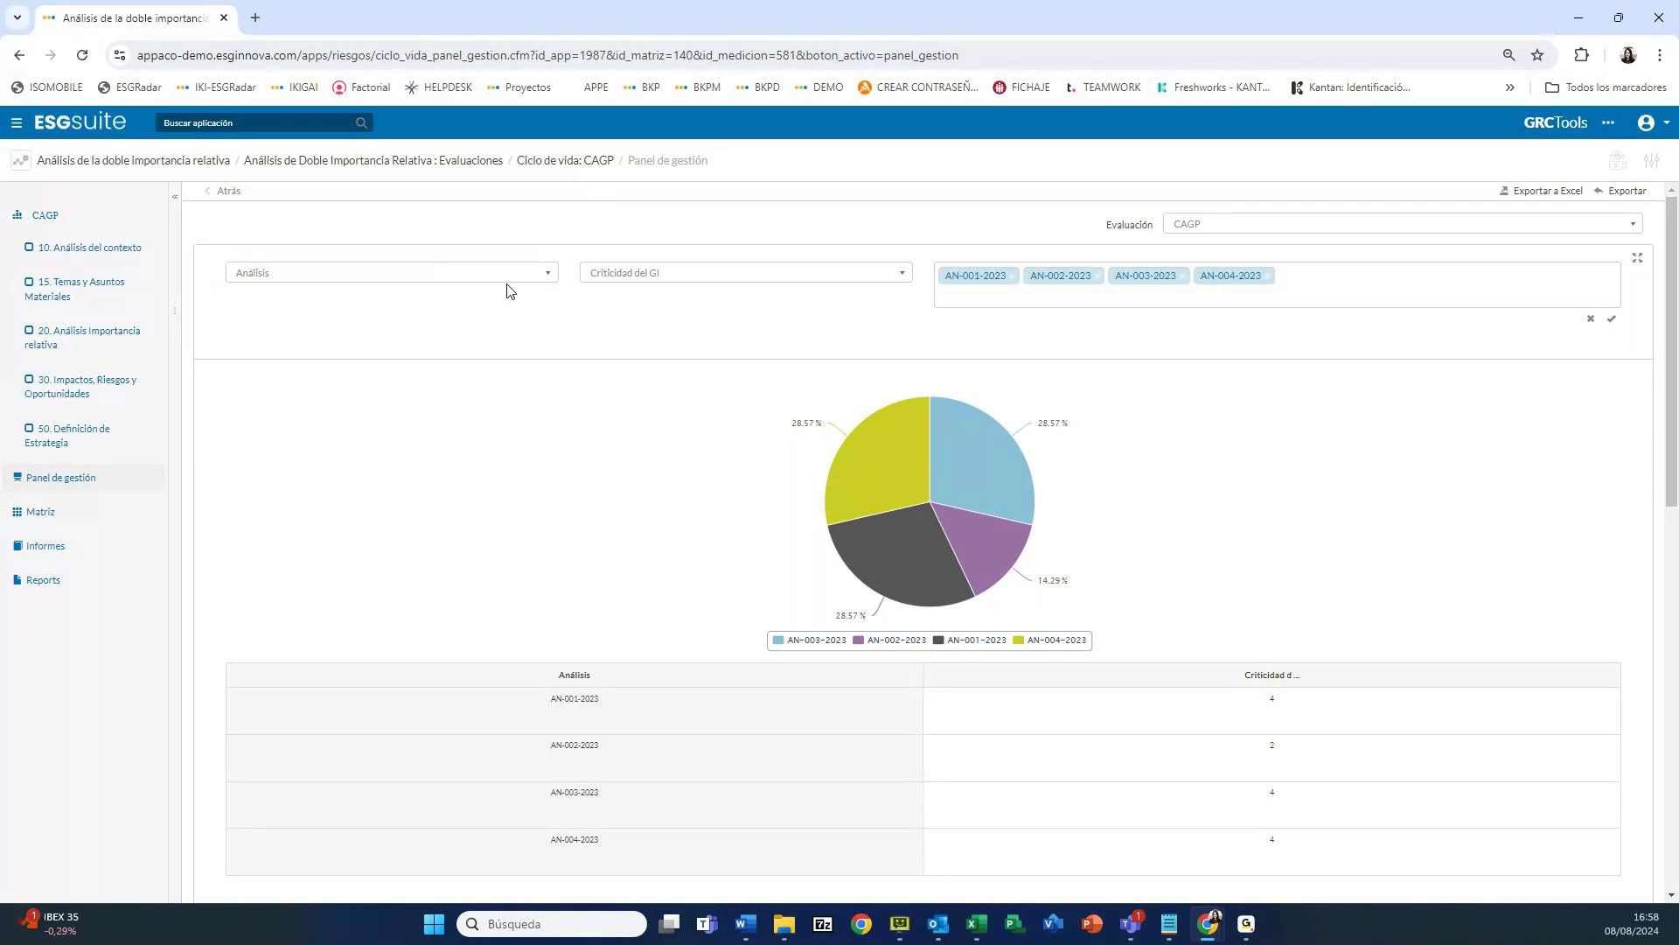
# Show the Matriz de Materialidad evaluation as a bubble chart in CAGP's Informes and inspect the details of its bubbles
pyautogui.click(65, 553)
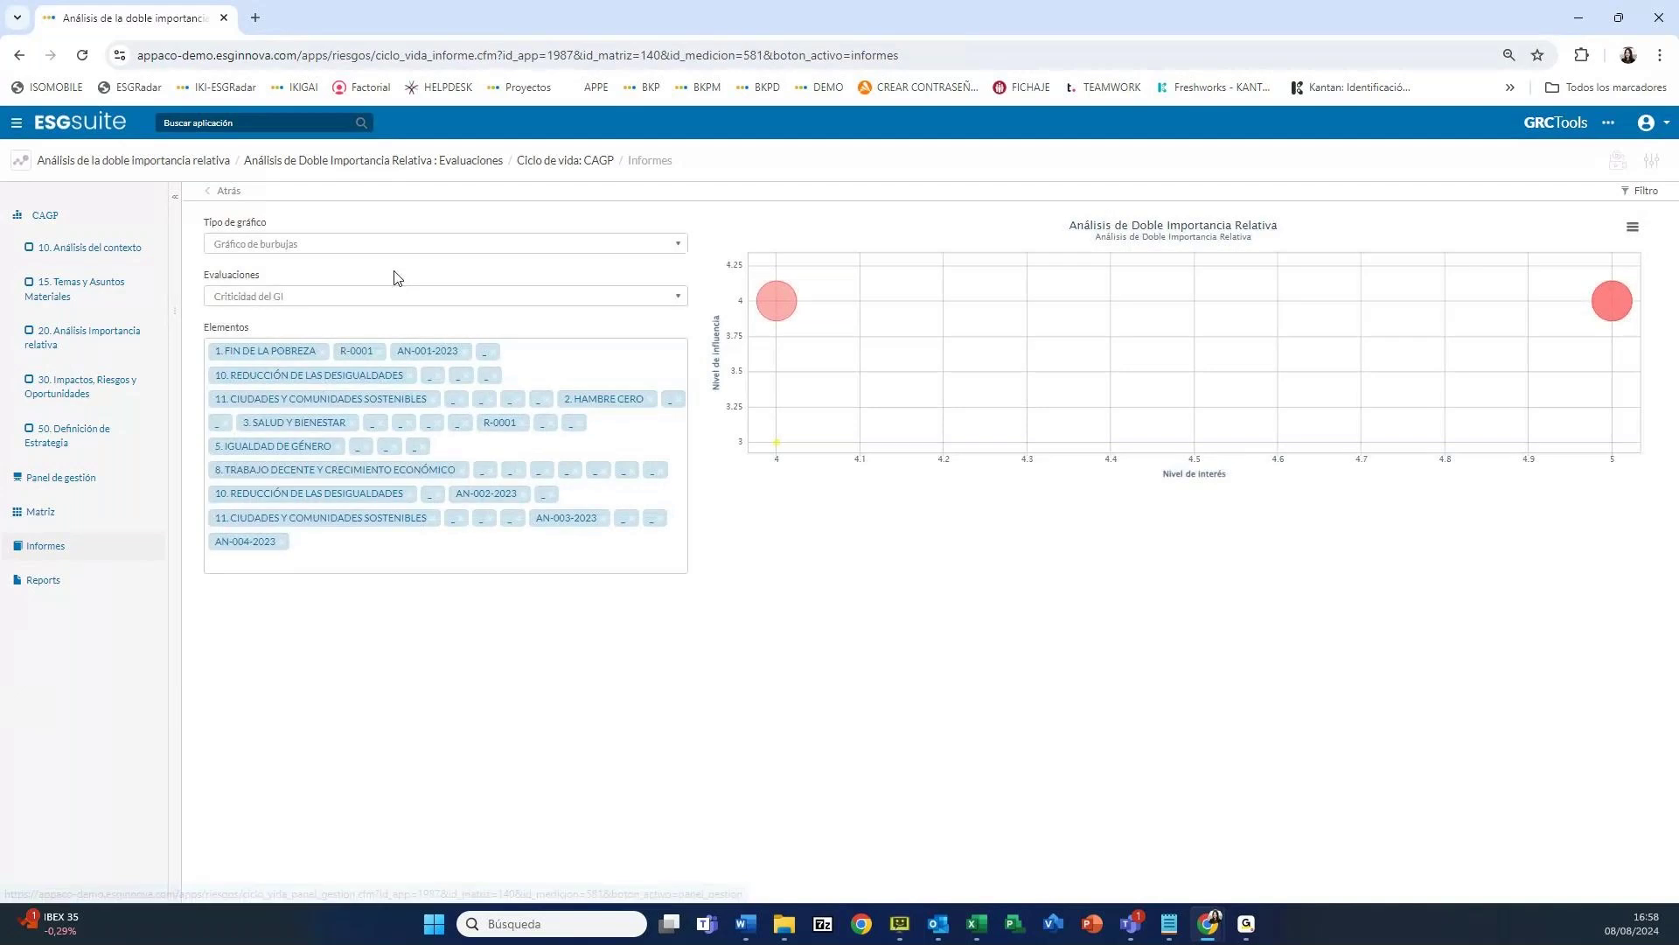
pyautogui.click(328, 245)
pyautogui.click(328, 245)
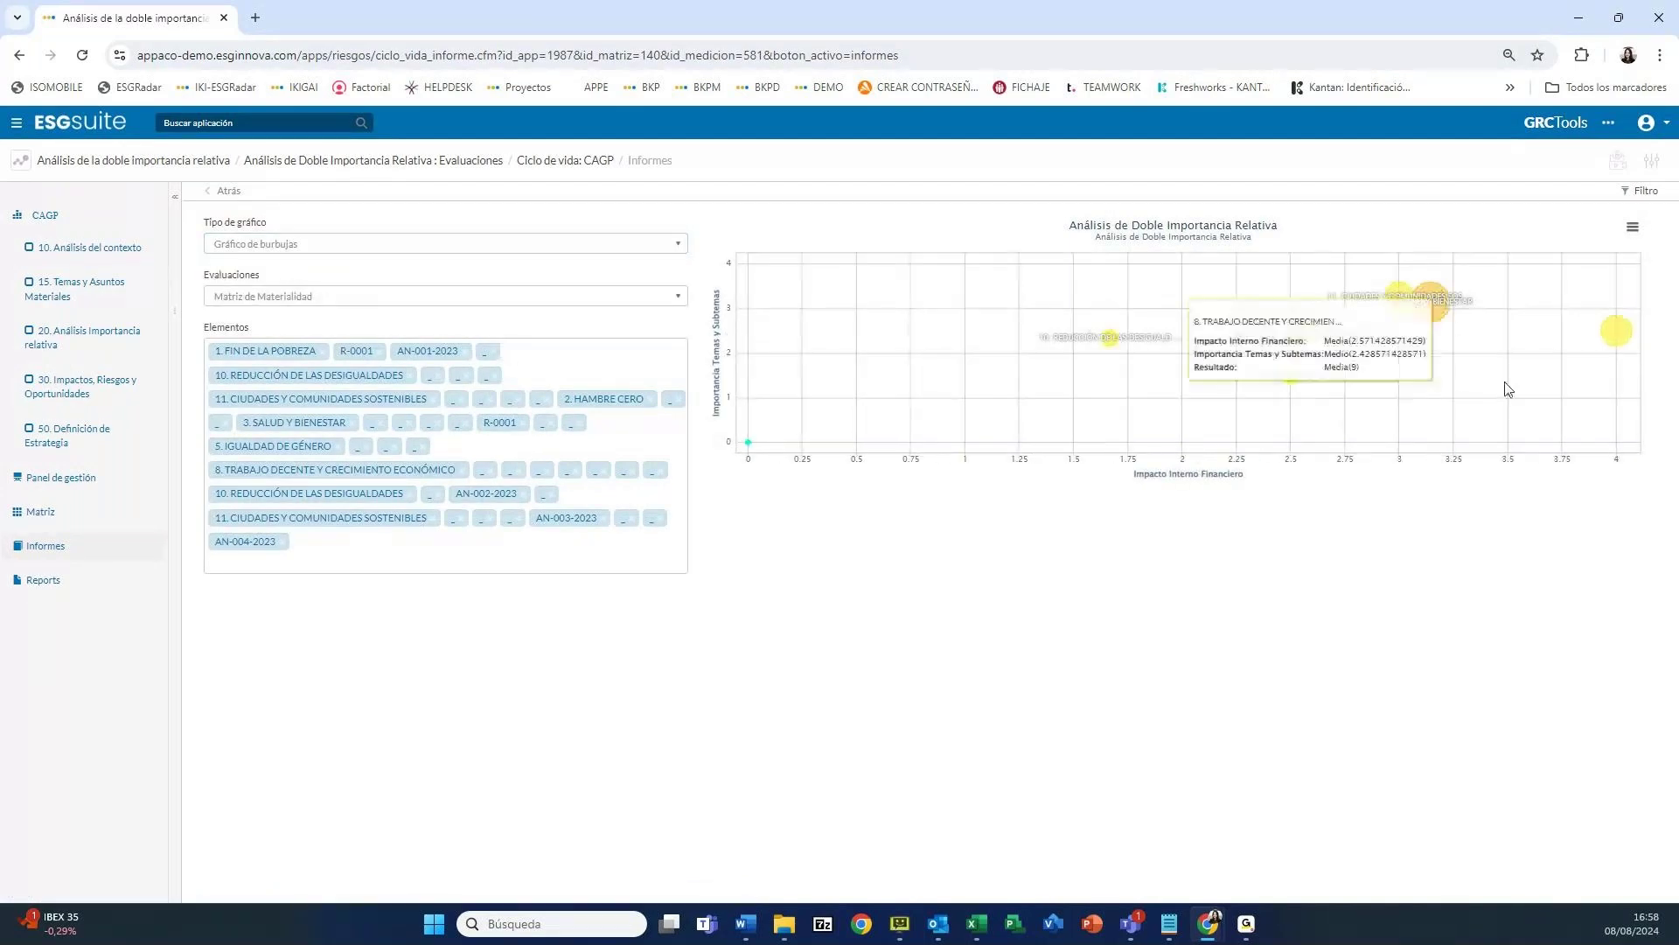
pyautogui.moveTo(1442, 282)
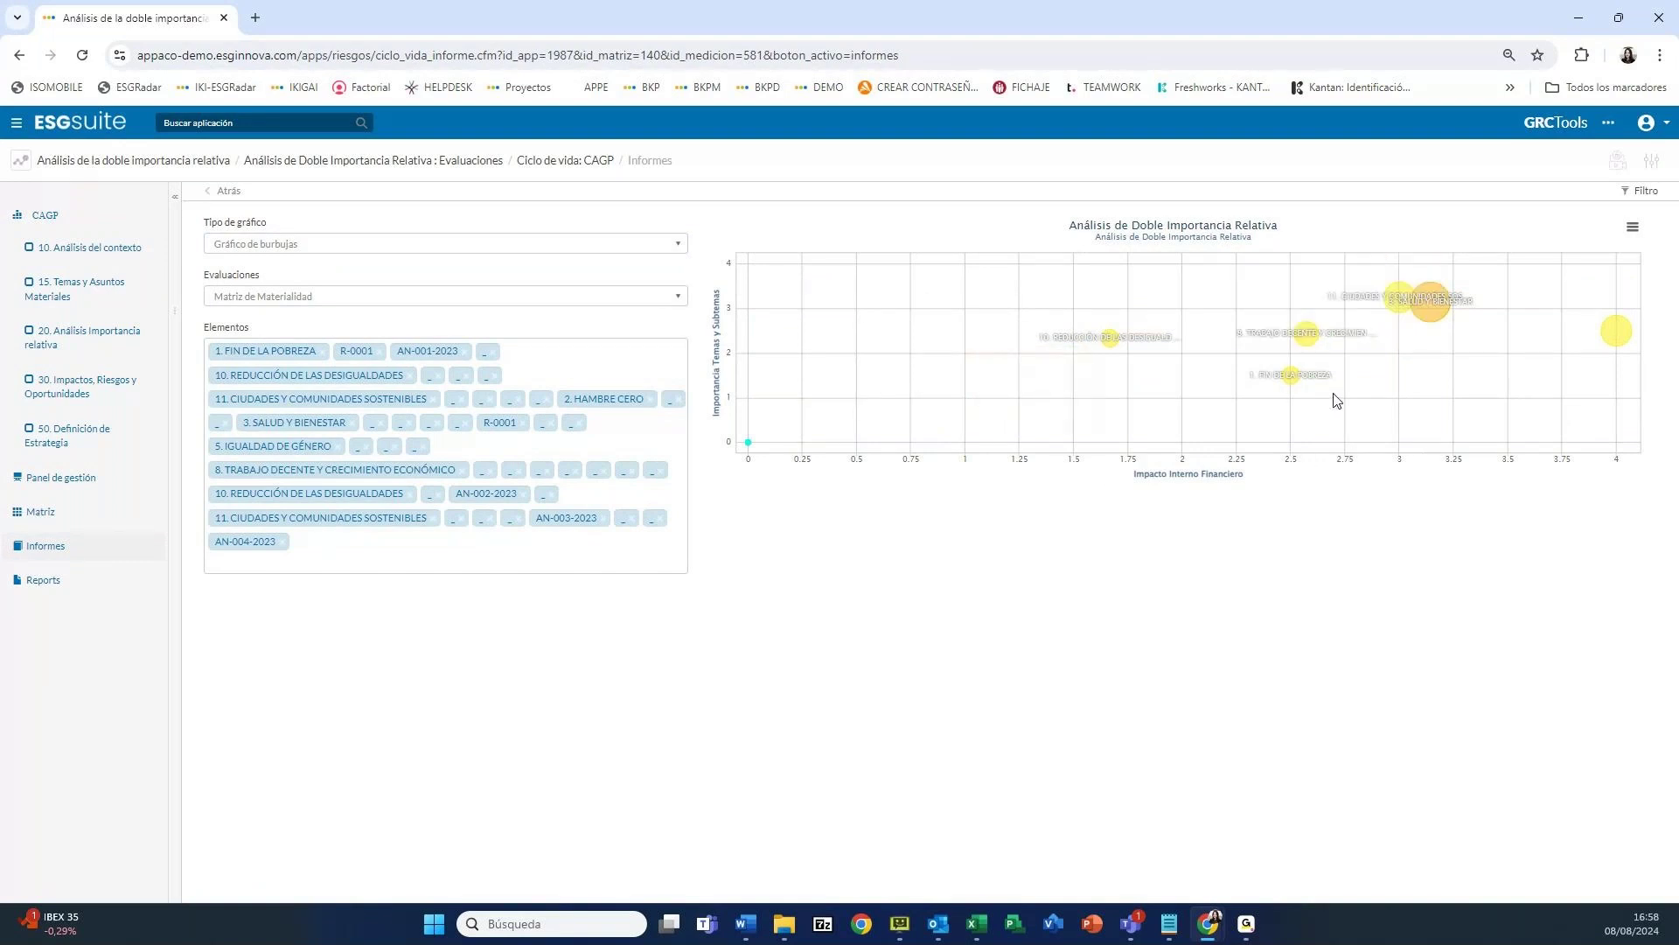
pyautogui.moveTo(1277, 376)
pyautogui.moveTo(1391, 280)
# Return to the home page, open the Mapa Estratégico and look over the Seguimiento Sostenibilidad 2021-2023 objectives map
pyautogui.click(99, 136)
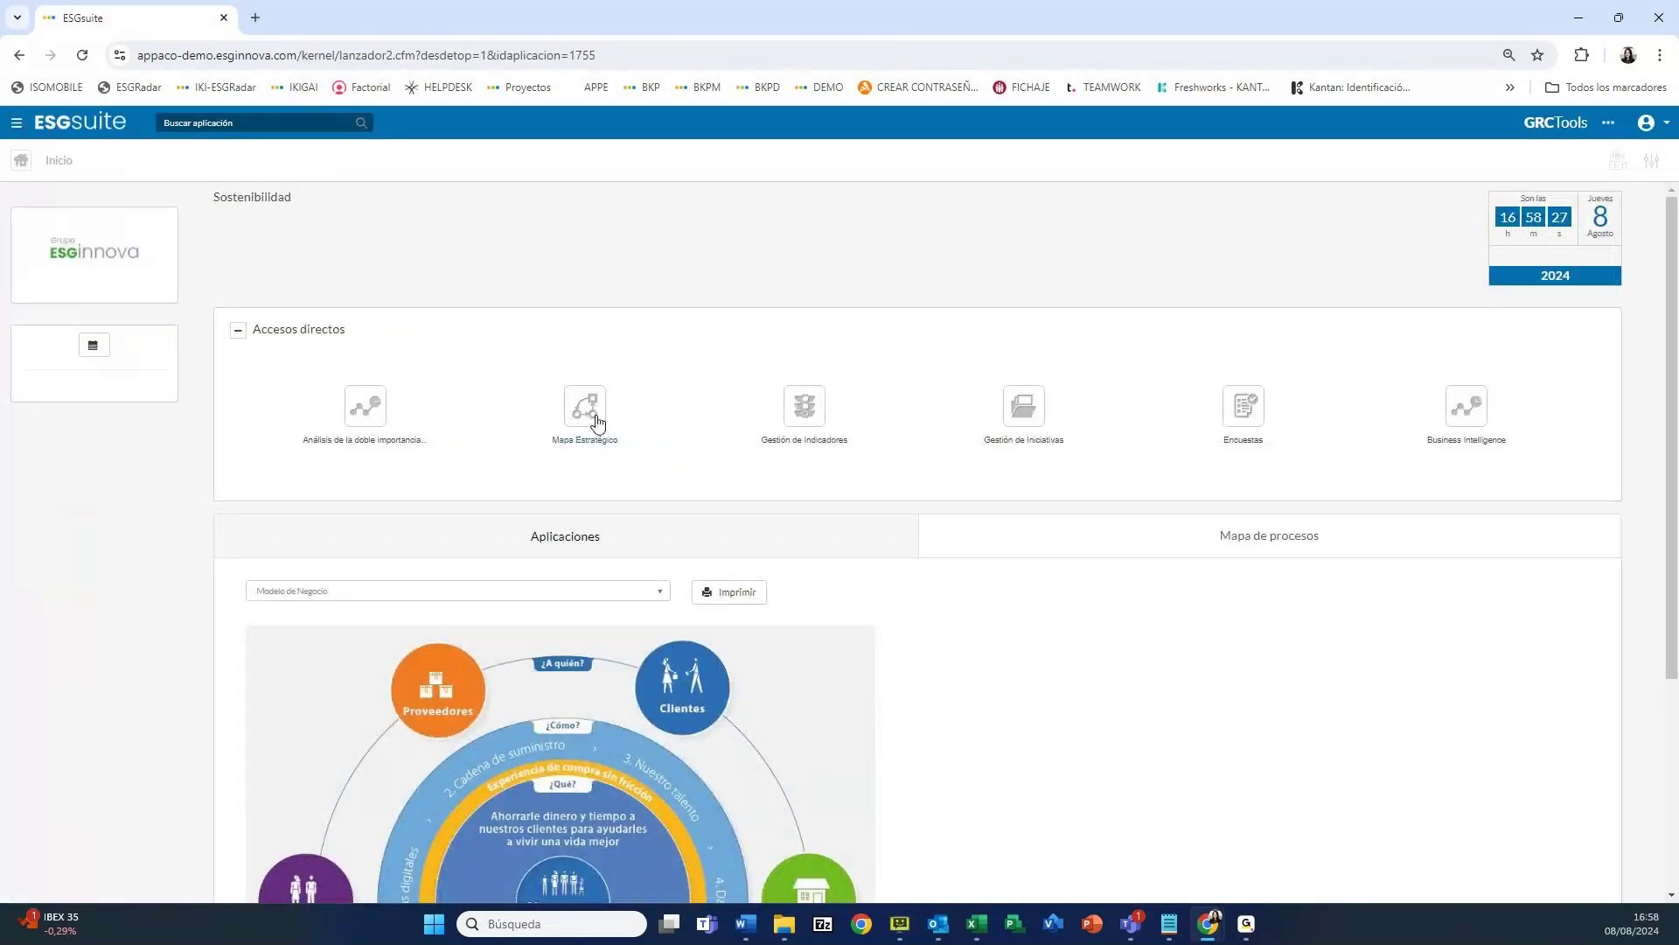
pyautogui.click(589, 419)
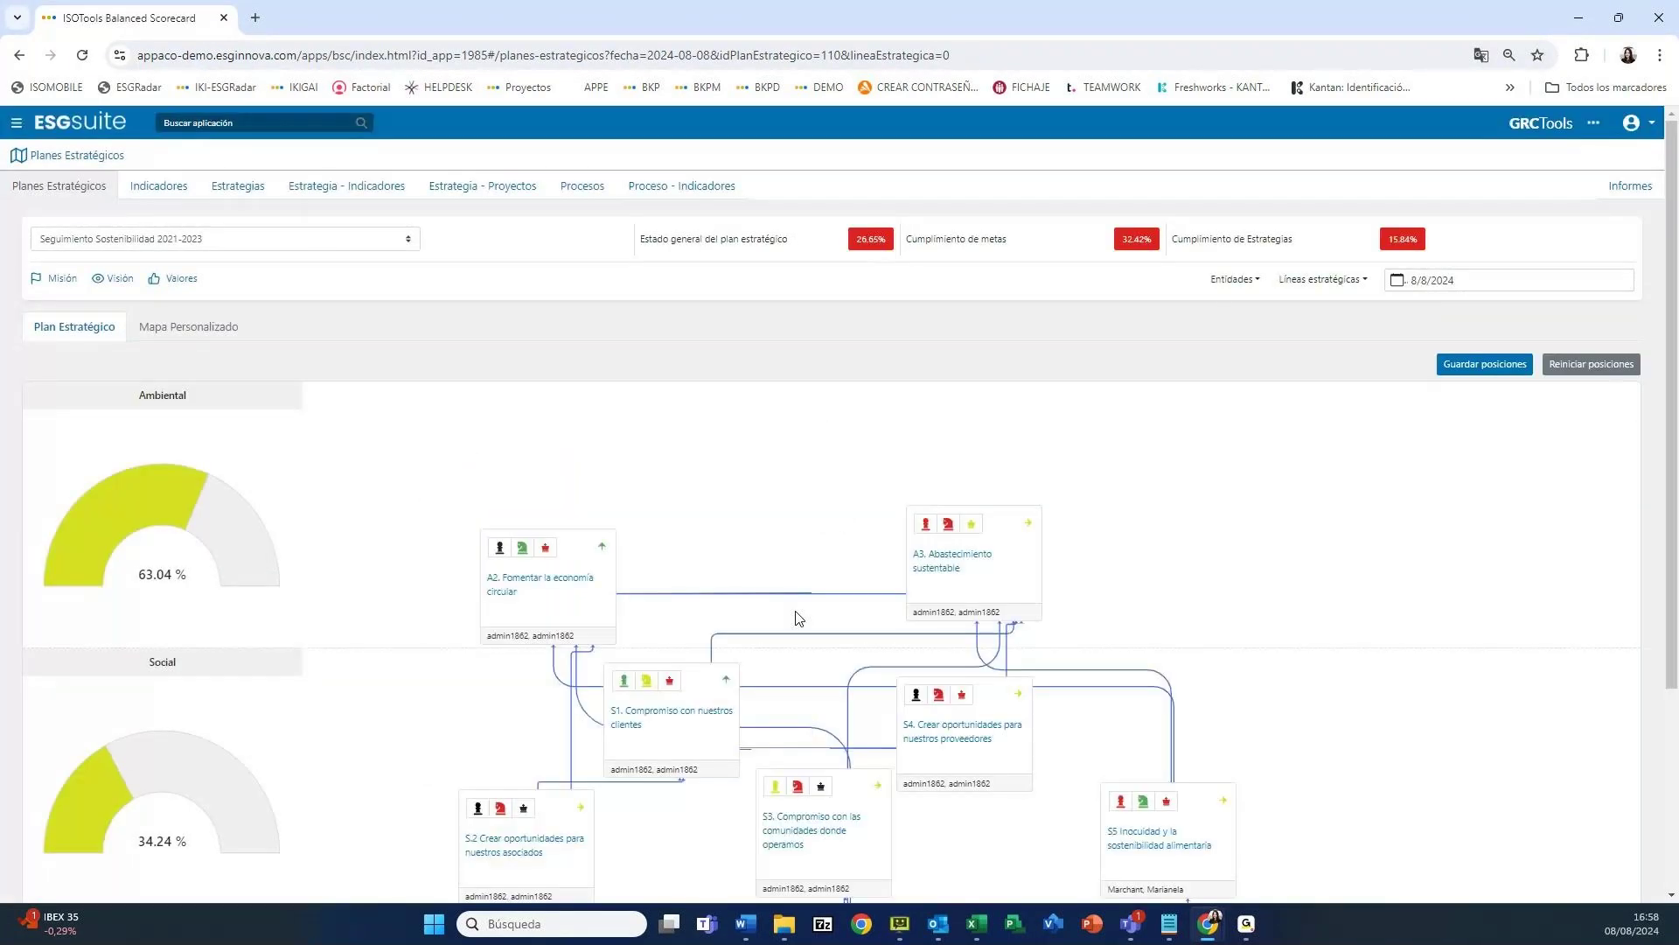
pyautogui.scroll(-3, 860, 582)
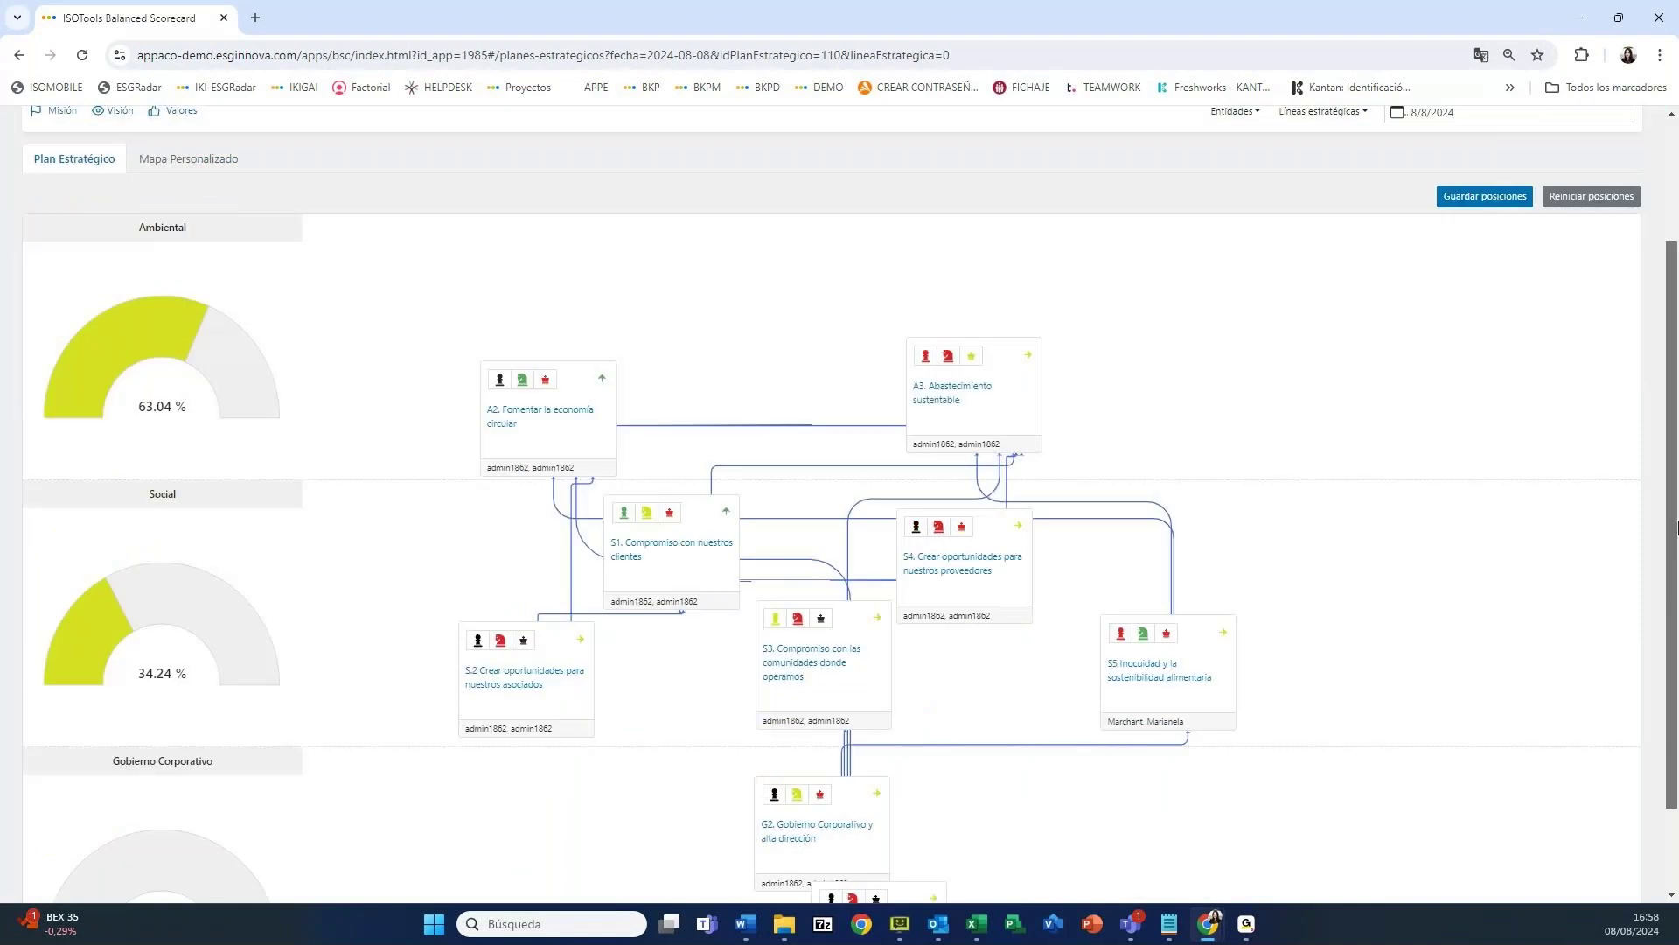
pyautogui.scroll(3, 1677, 407)
pyautogui.scroll(-1, 1677, 407)
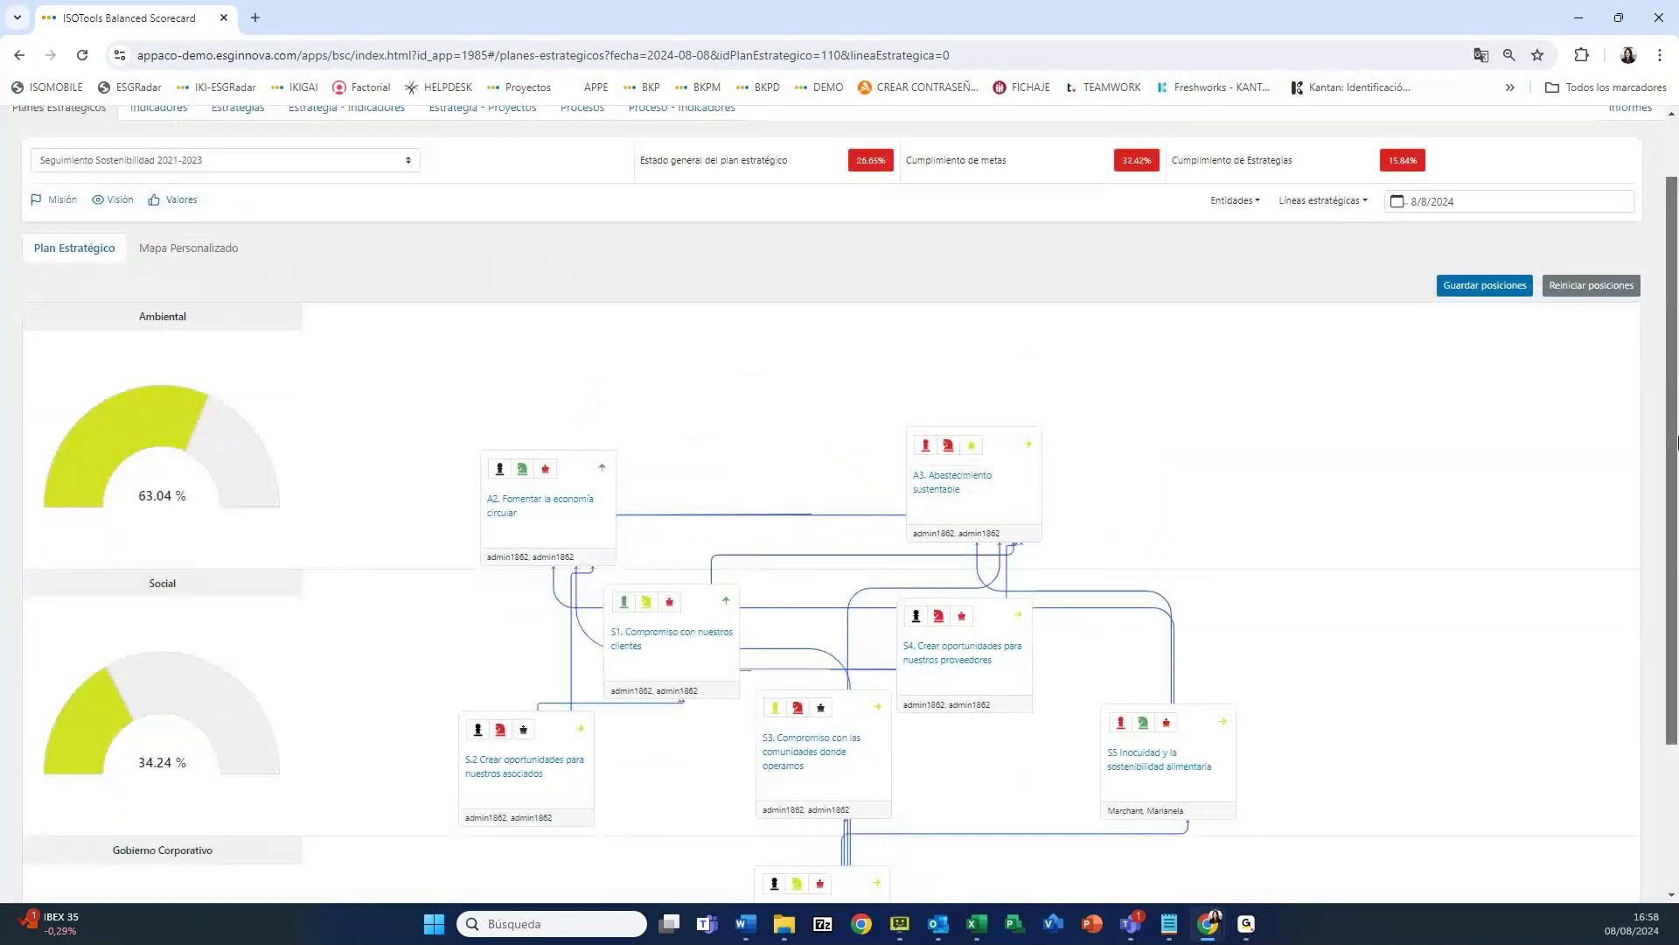
# Move the A2. Fomentar la economía circular card higher and the A3. Abastecimiento sustentable card up and to the right within Ambiental
pyautogui.moveTo(573, 456); pyautogui.dragTo(574, 370)
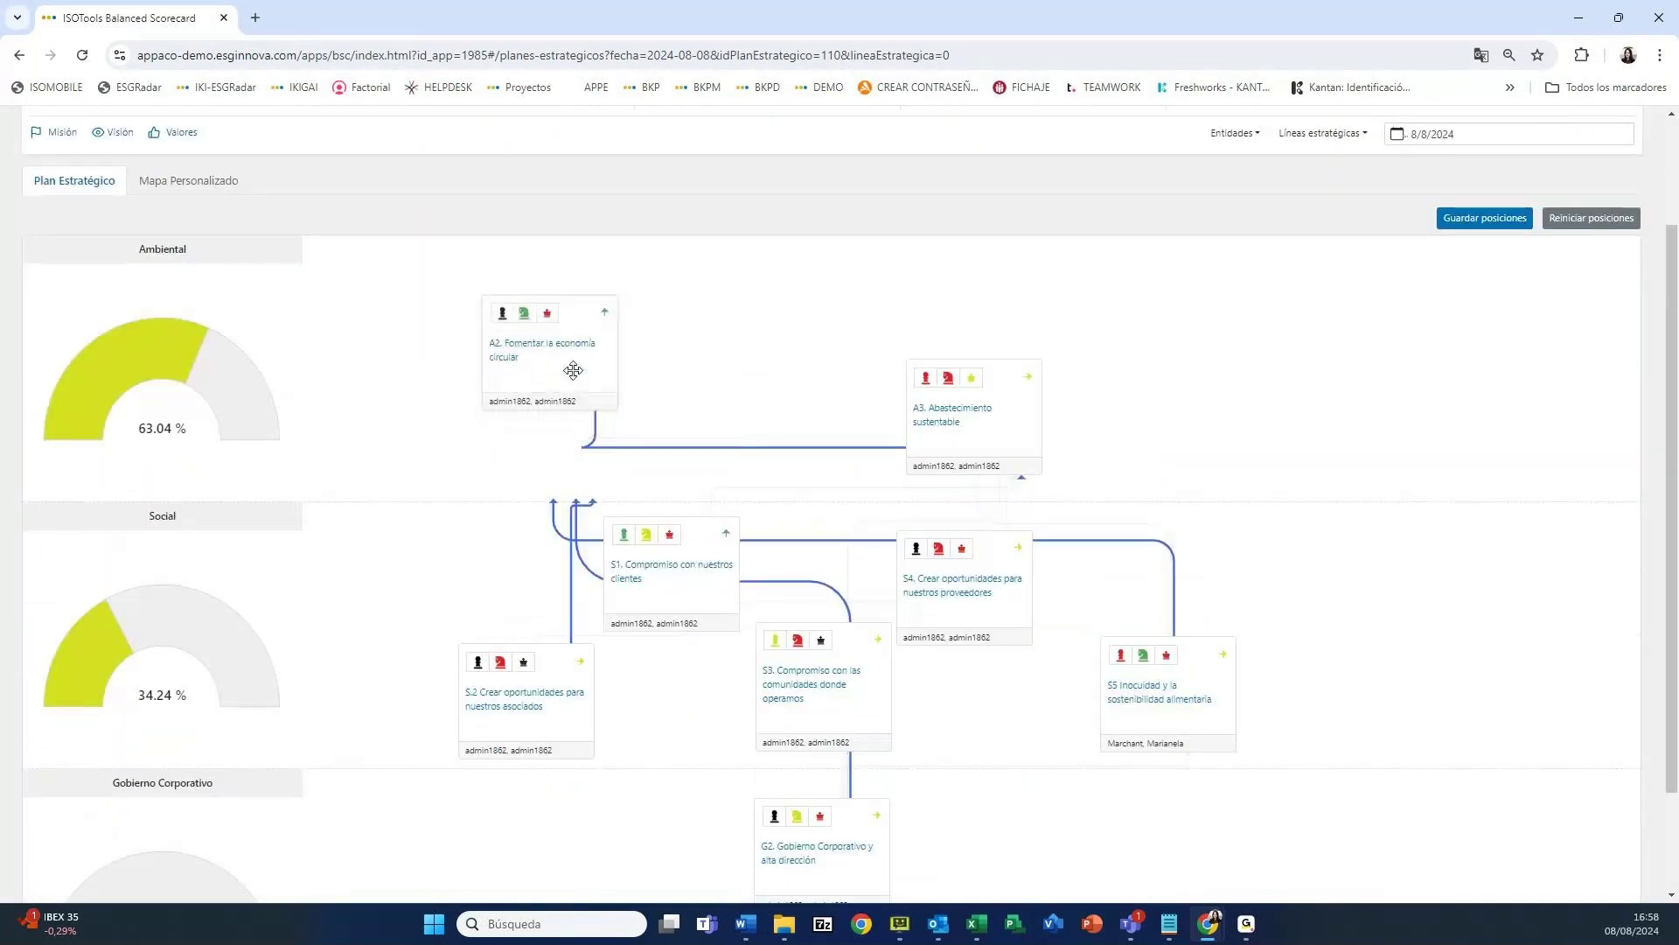
pyautogui.moveTo(948, 431); pyautogui.dragTo(1089, 357)
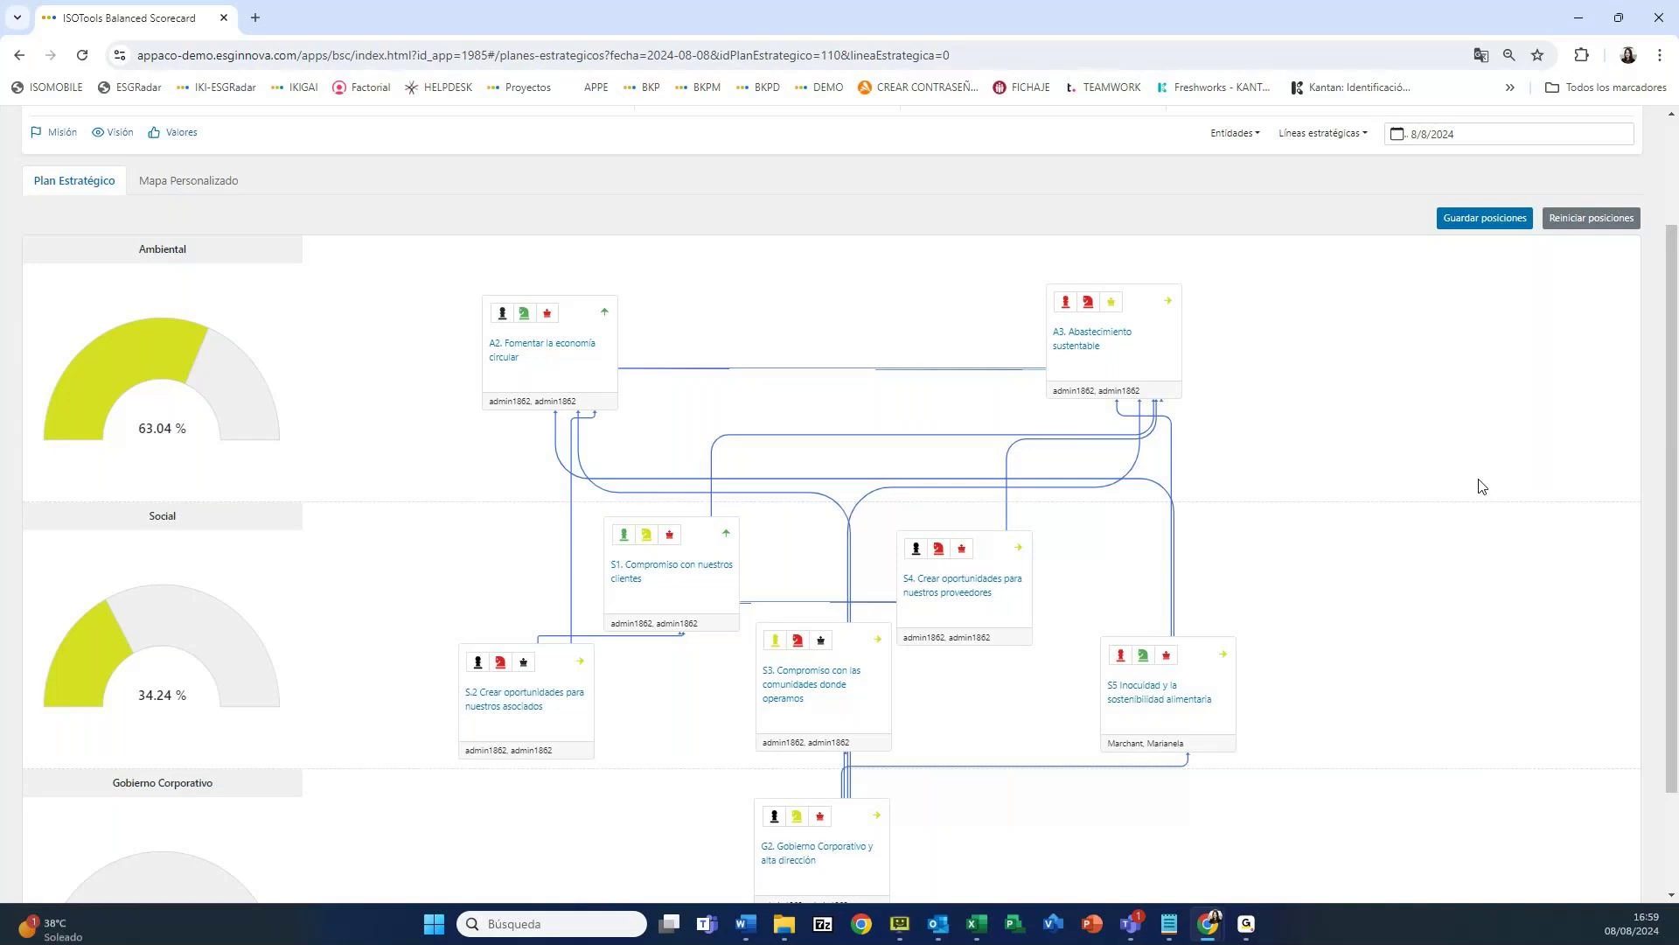
pyautogui.moveTo(1673, 466); pyautogui.dragTo(1672, 363)
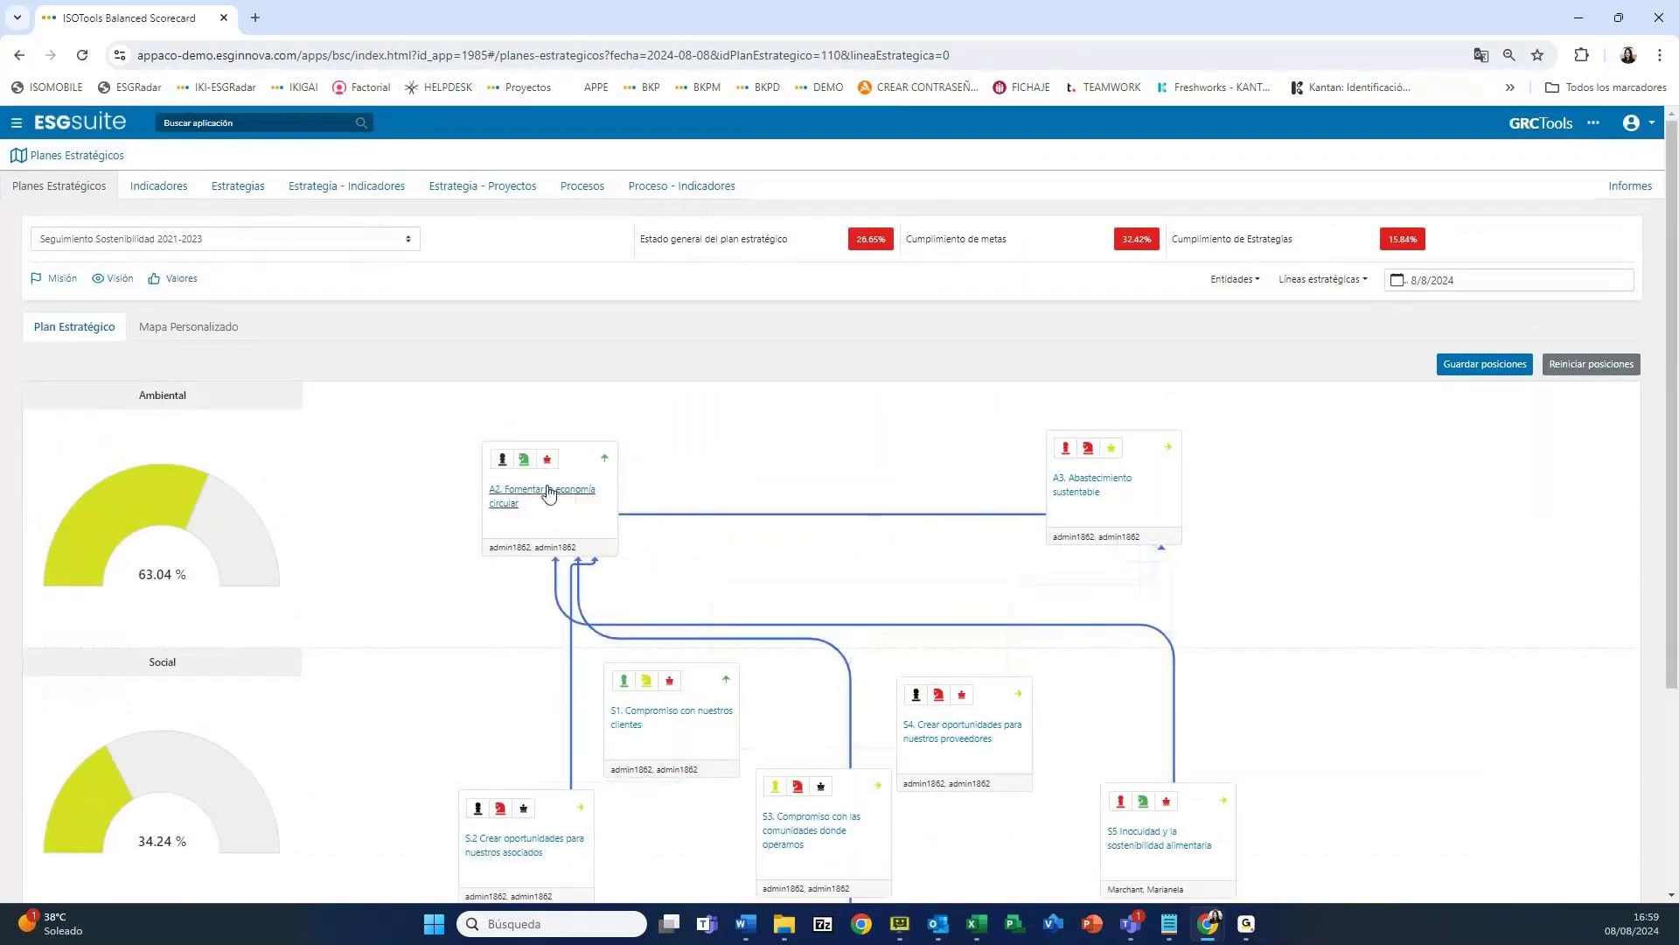
# Open the strategic objective S1. Compromiso con nuestros clientes, examine its indicators, strategies and processes, and return to the strategic plan map
pyautogui.click(647, 723)
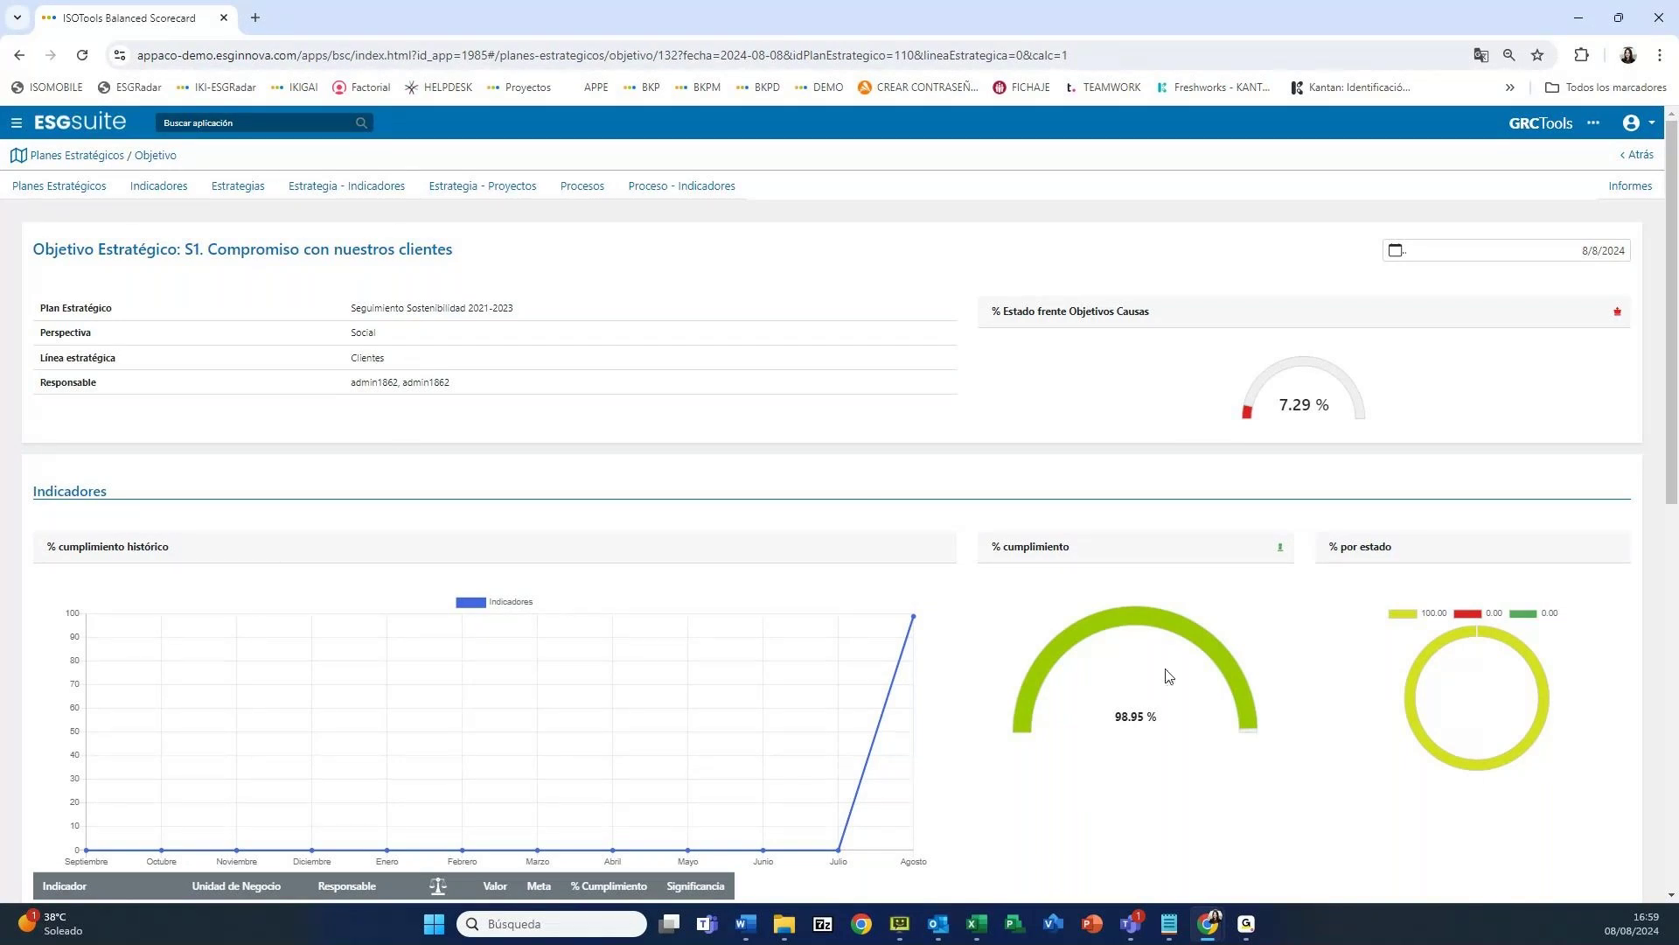
pyautogui.moveTo(1671, 383); pyautogui.dragTo(1677, 750)
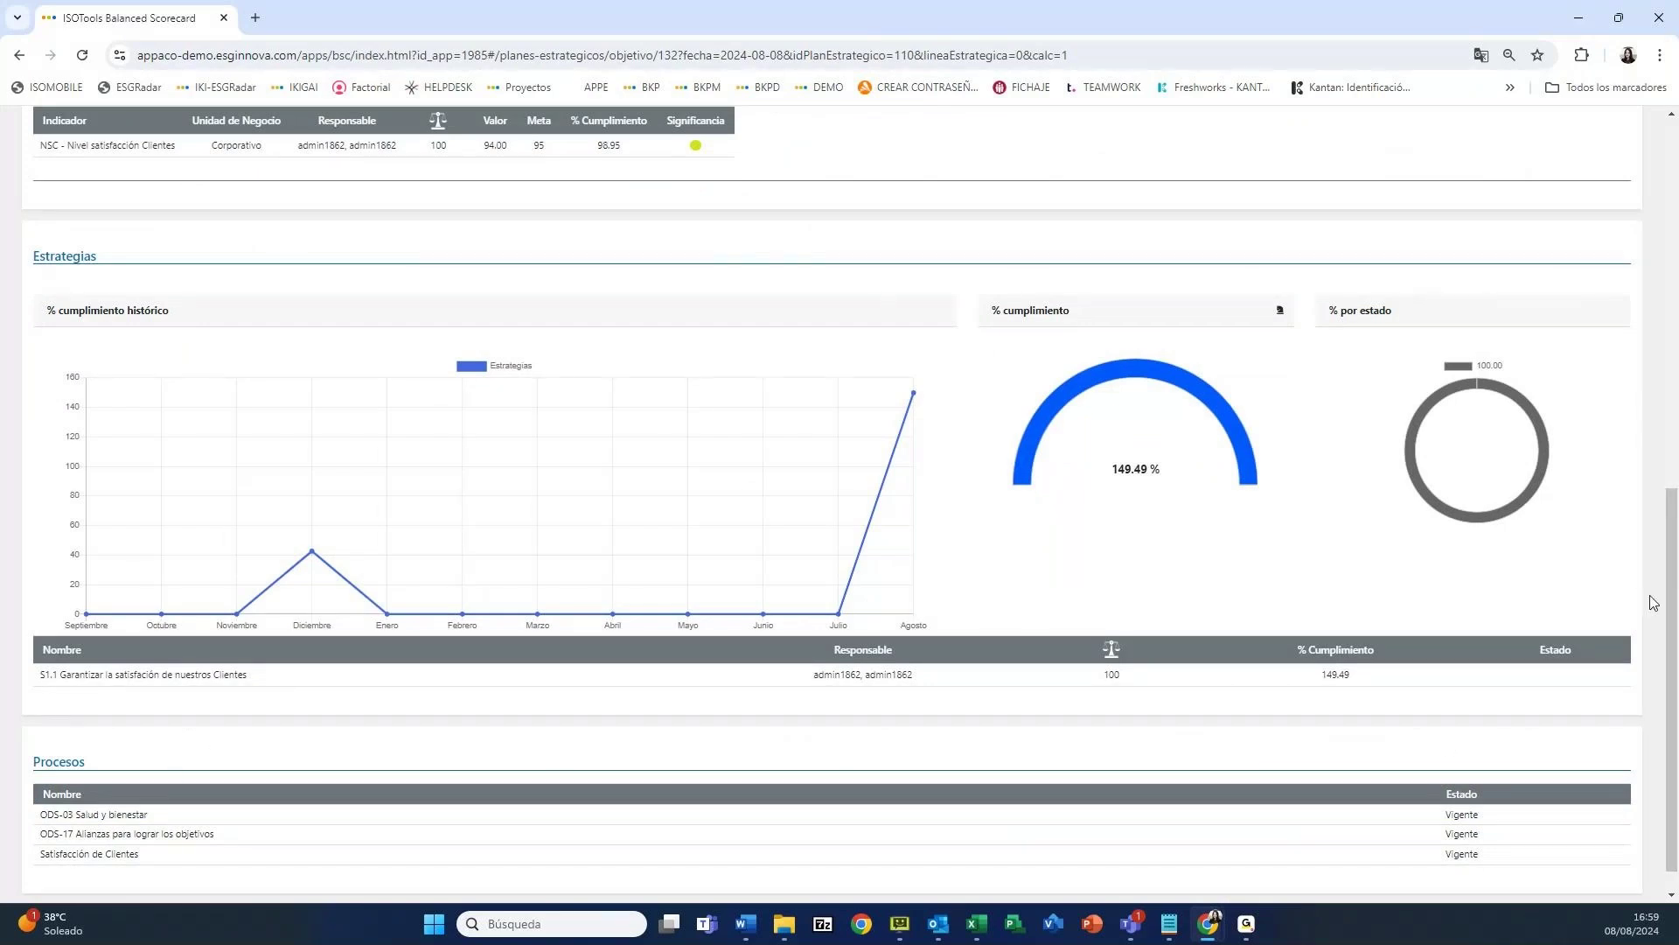
pyautogui.moveTo(1672, 512); pyautogui.dragTo(1677, 160)
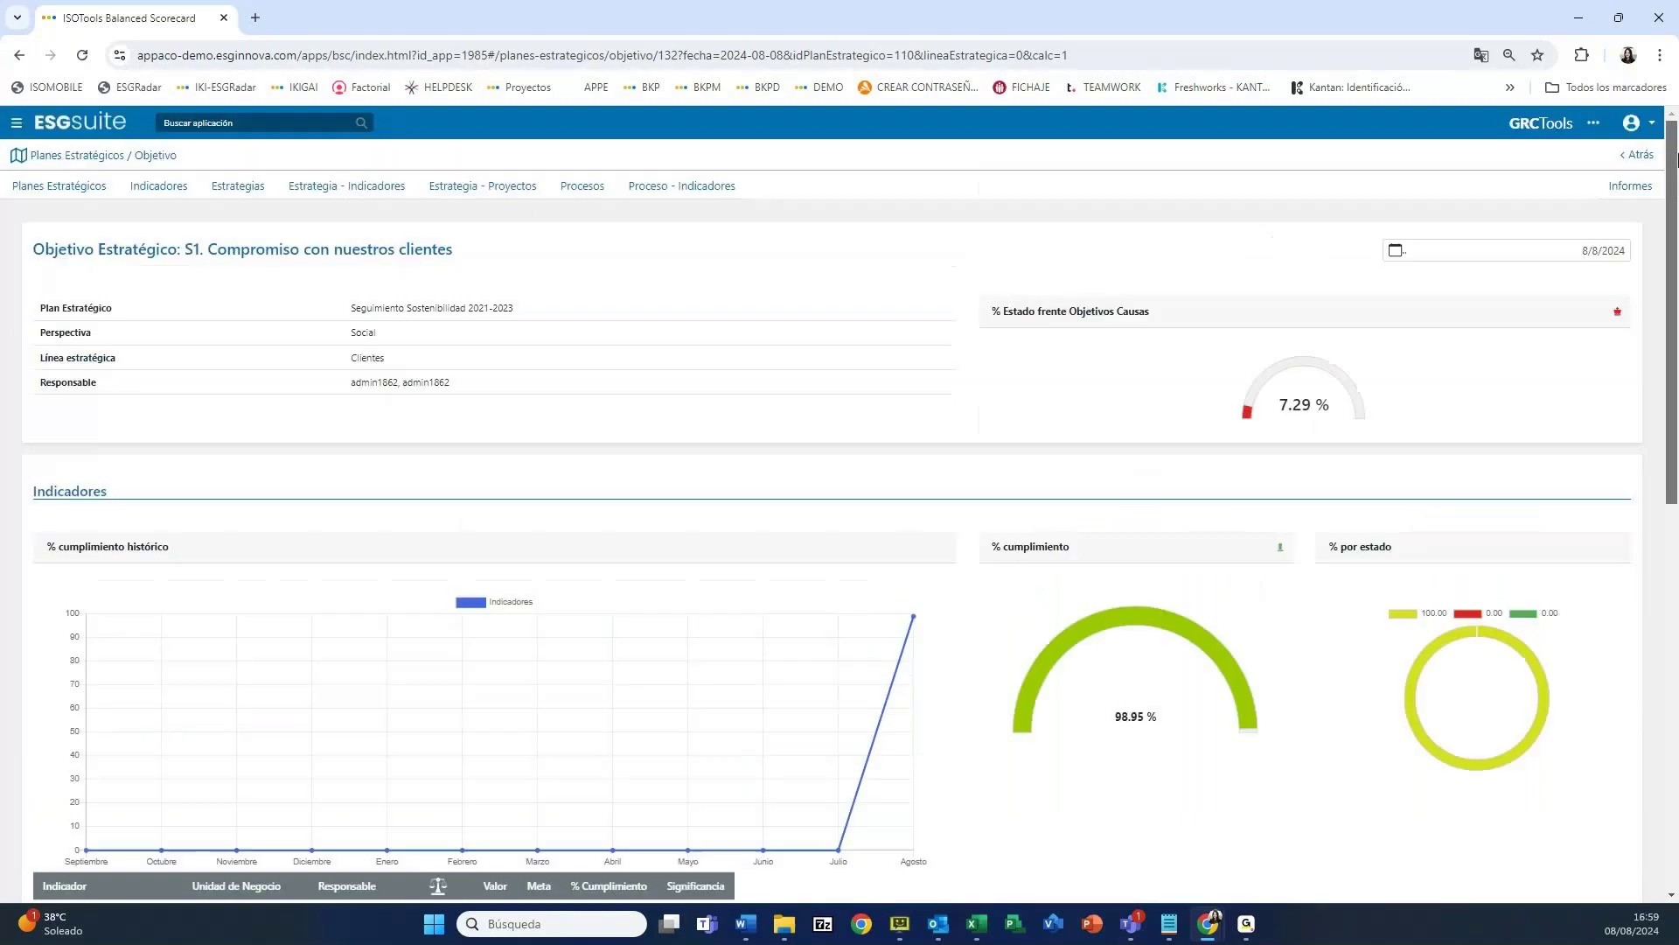
pyautogui.click(77, 157)
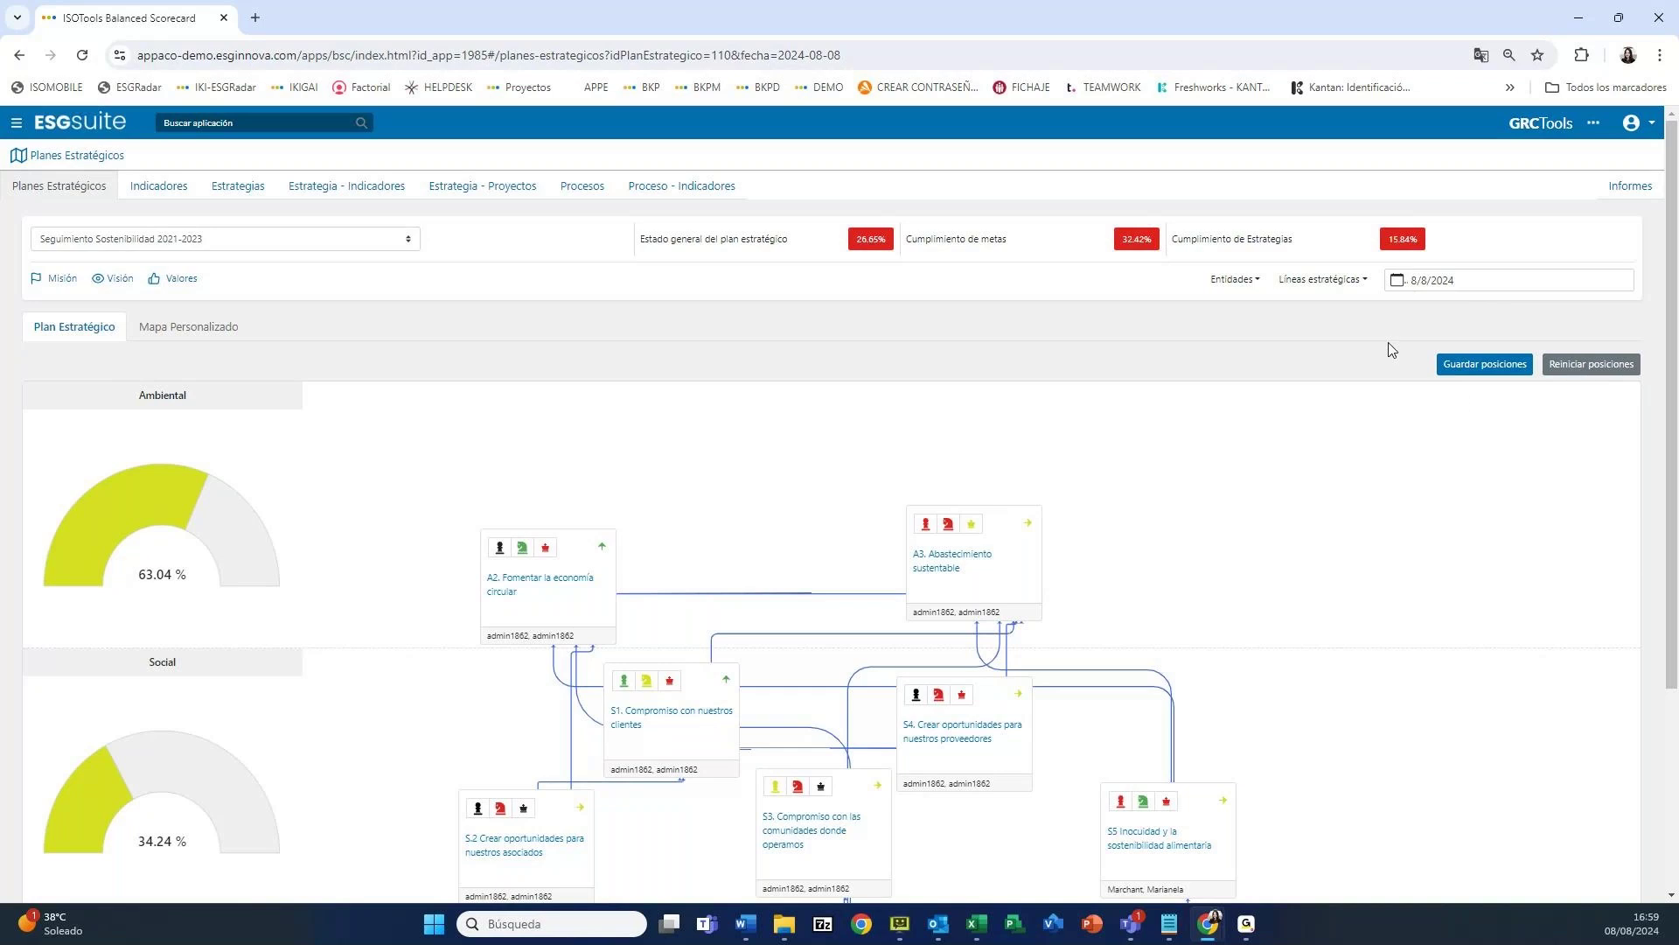
# Review the choices of the Líneas estratégicas and Entidades filters on the Seguimiento Sostenibilidad 2021-2023 plan without applying any
pyautogui.click(1366, 284)
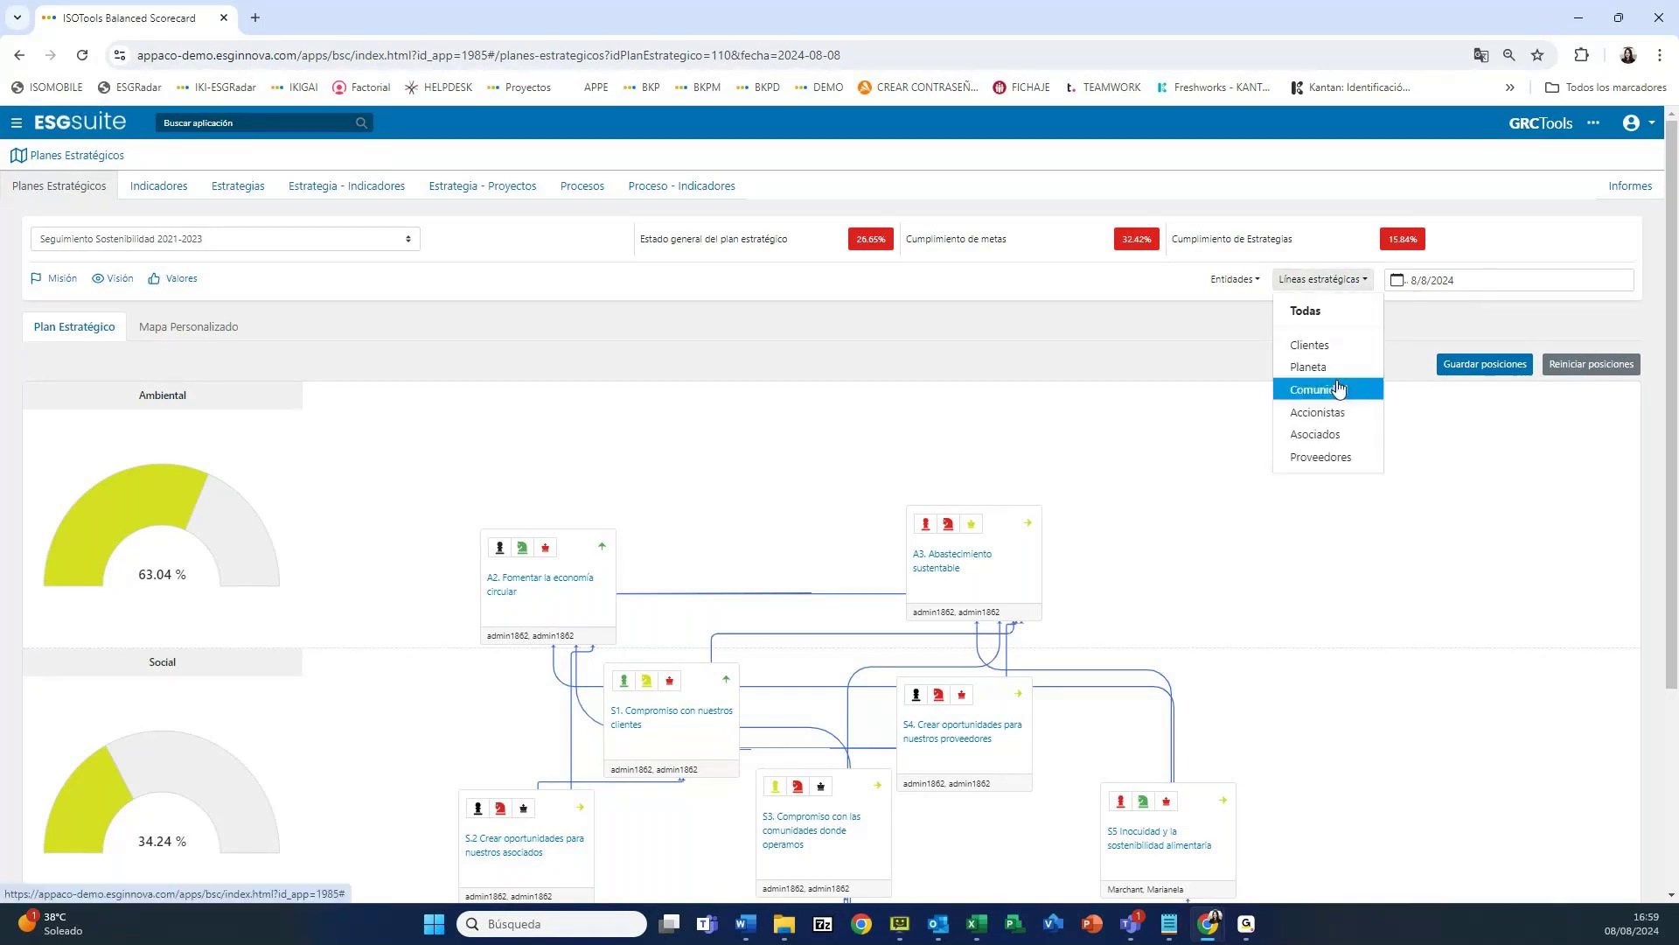
pyautogui.click(1214, 350)
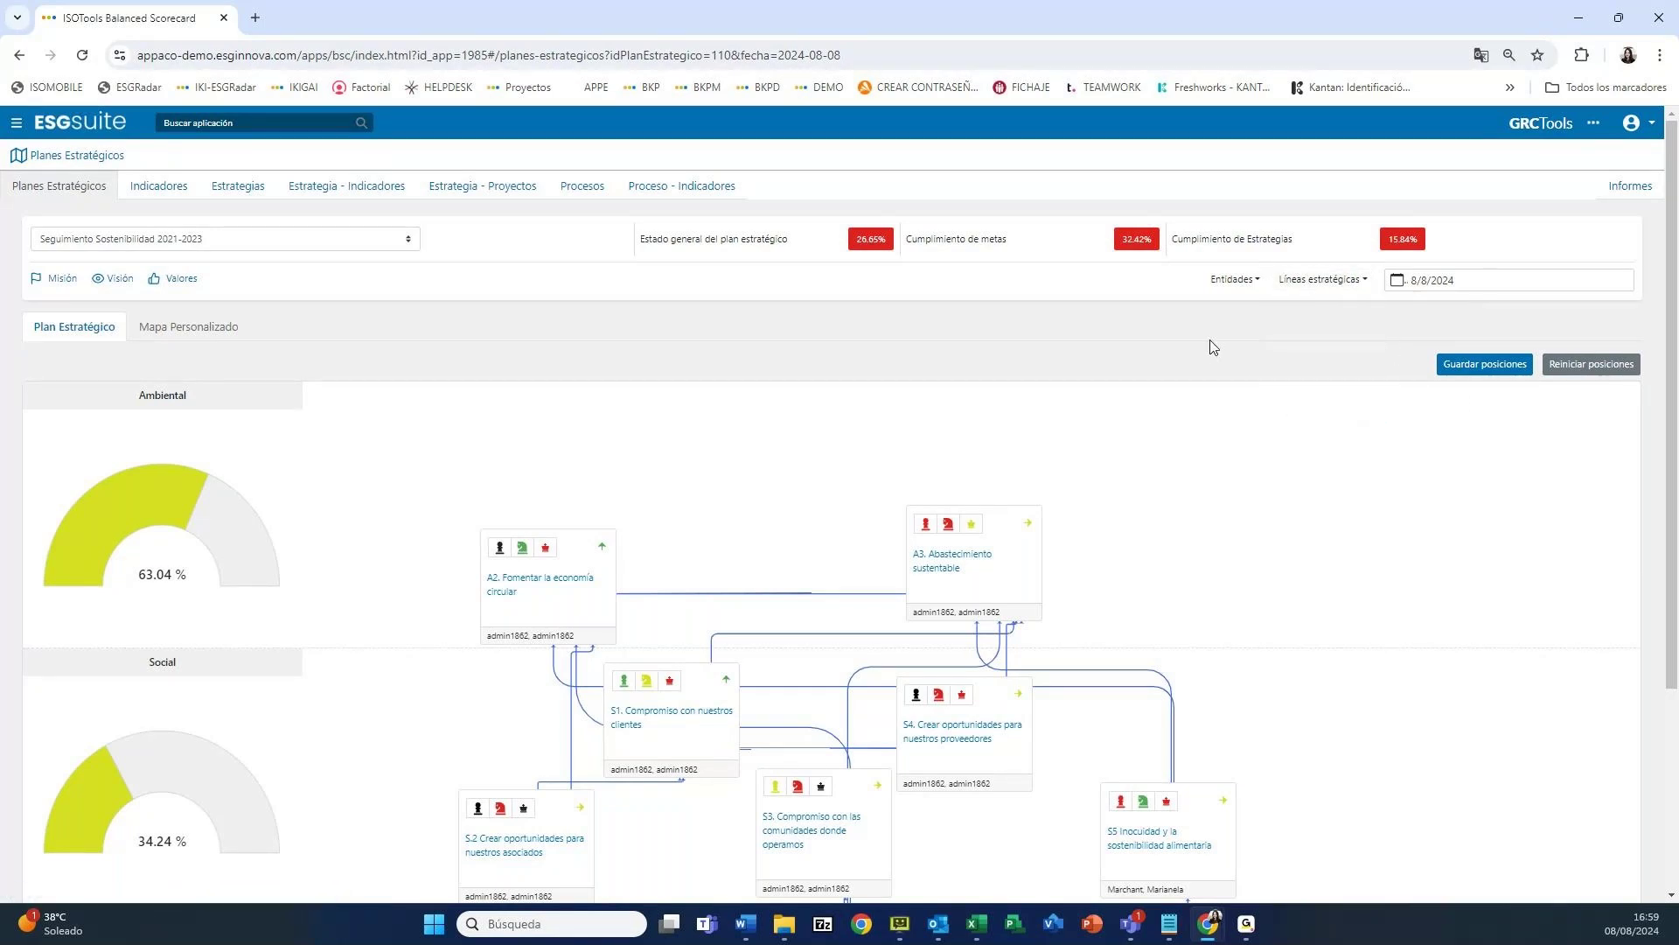
pyautogui.click(1241, 282)
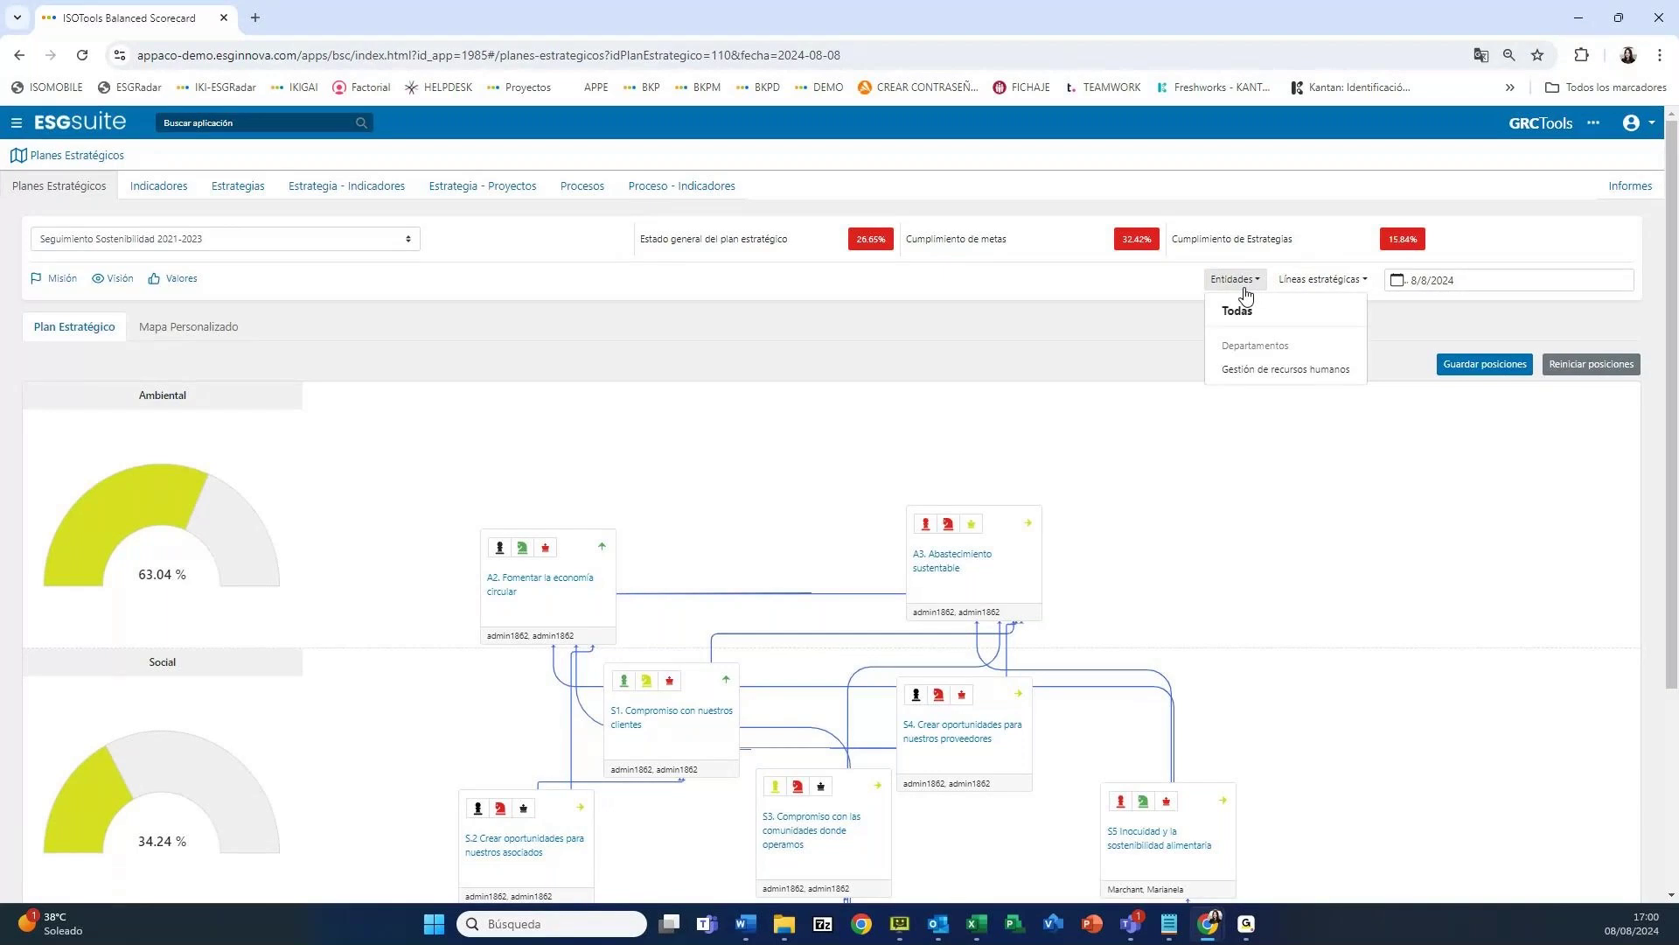
pyautogui.click(1245, 289)
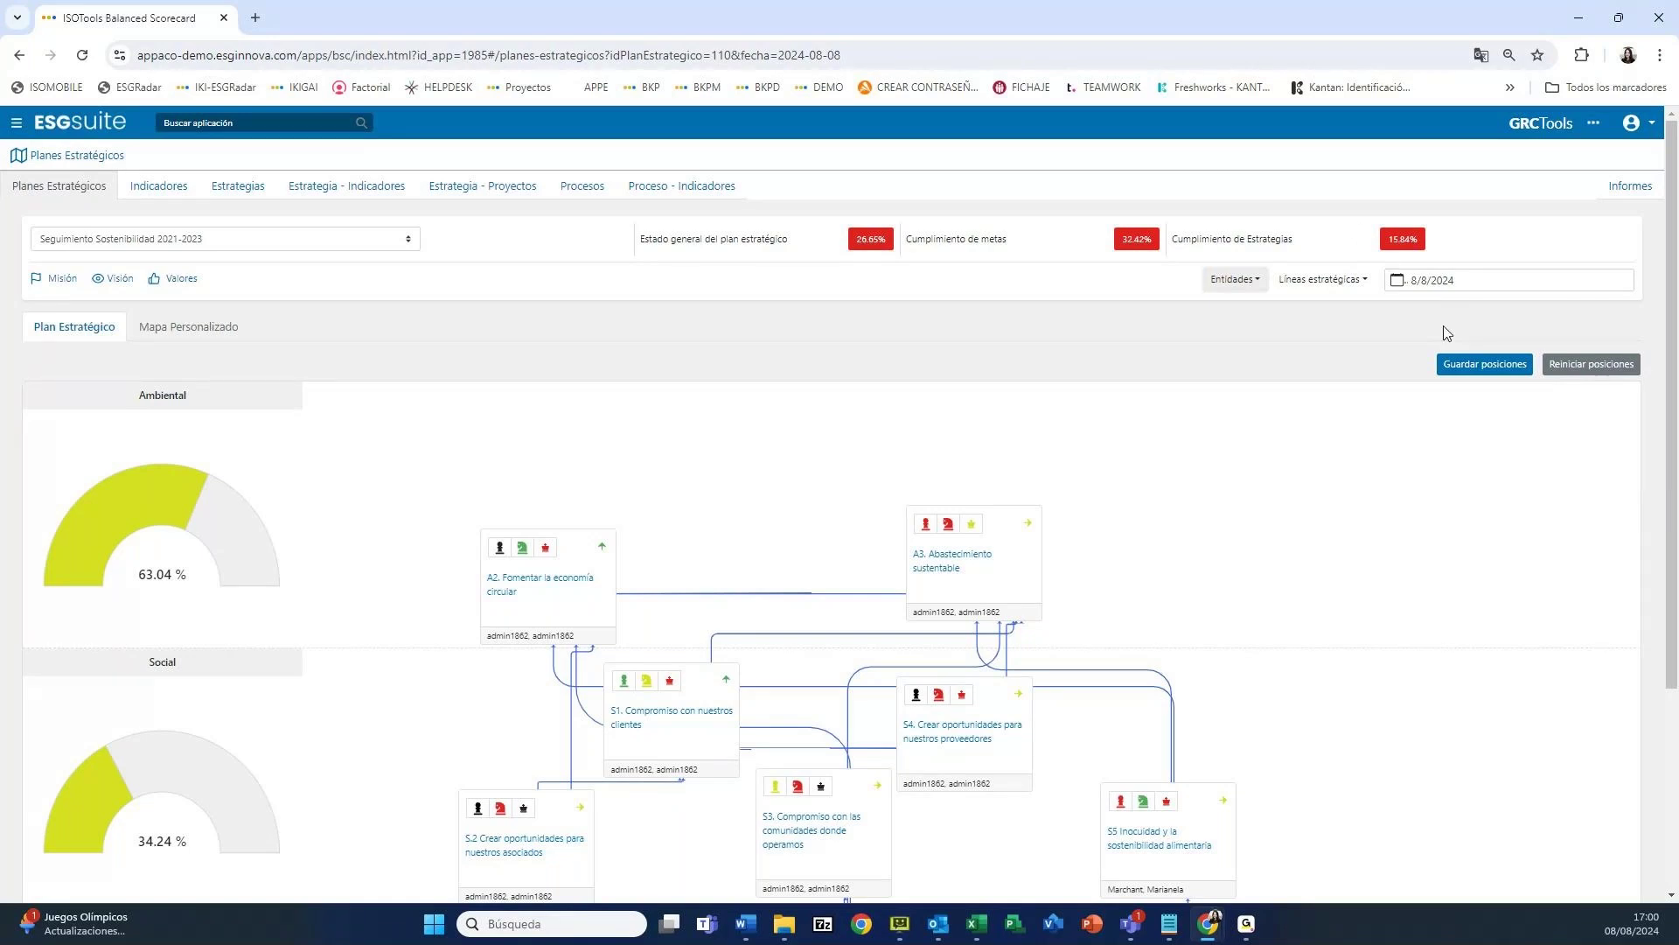
# Look over the plan's Indicadores, Estrategias and Estrategia - Indicadores compliance tables and return to the Estrategias view
pyautogui.click(170, 189)
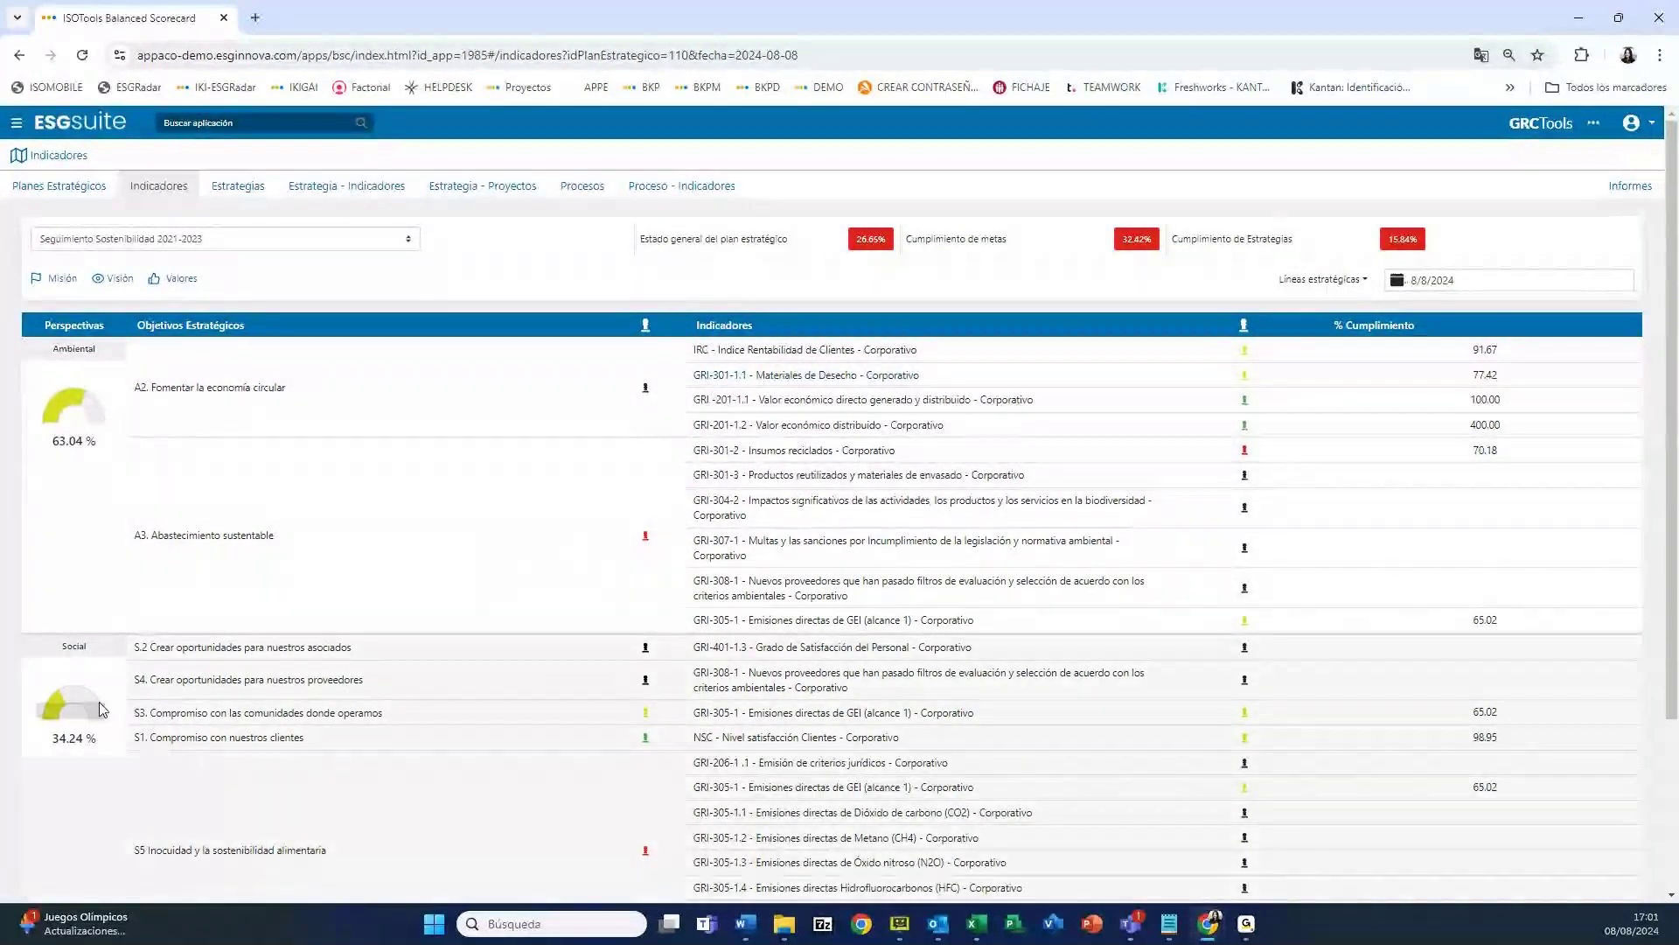
pyautogui.click(246, 197)
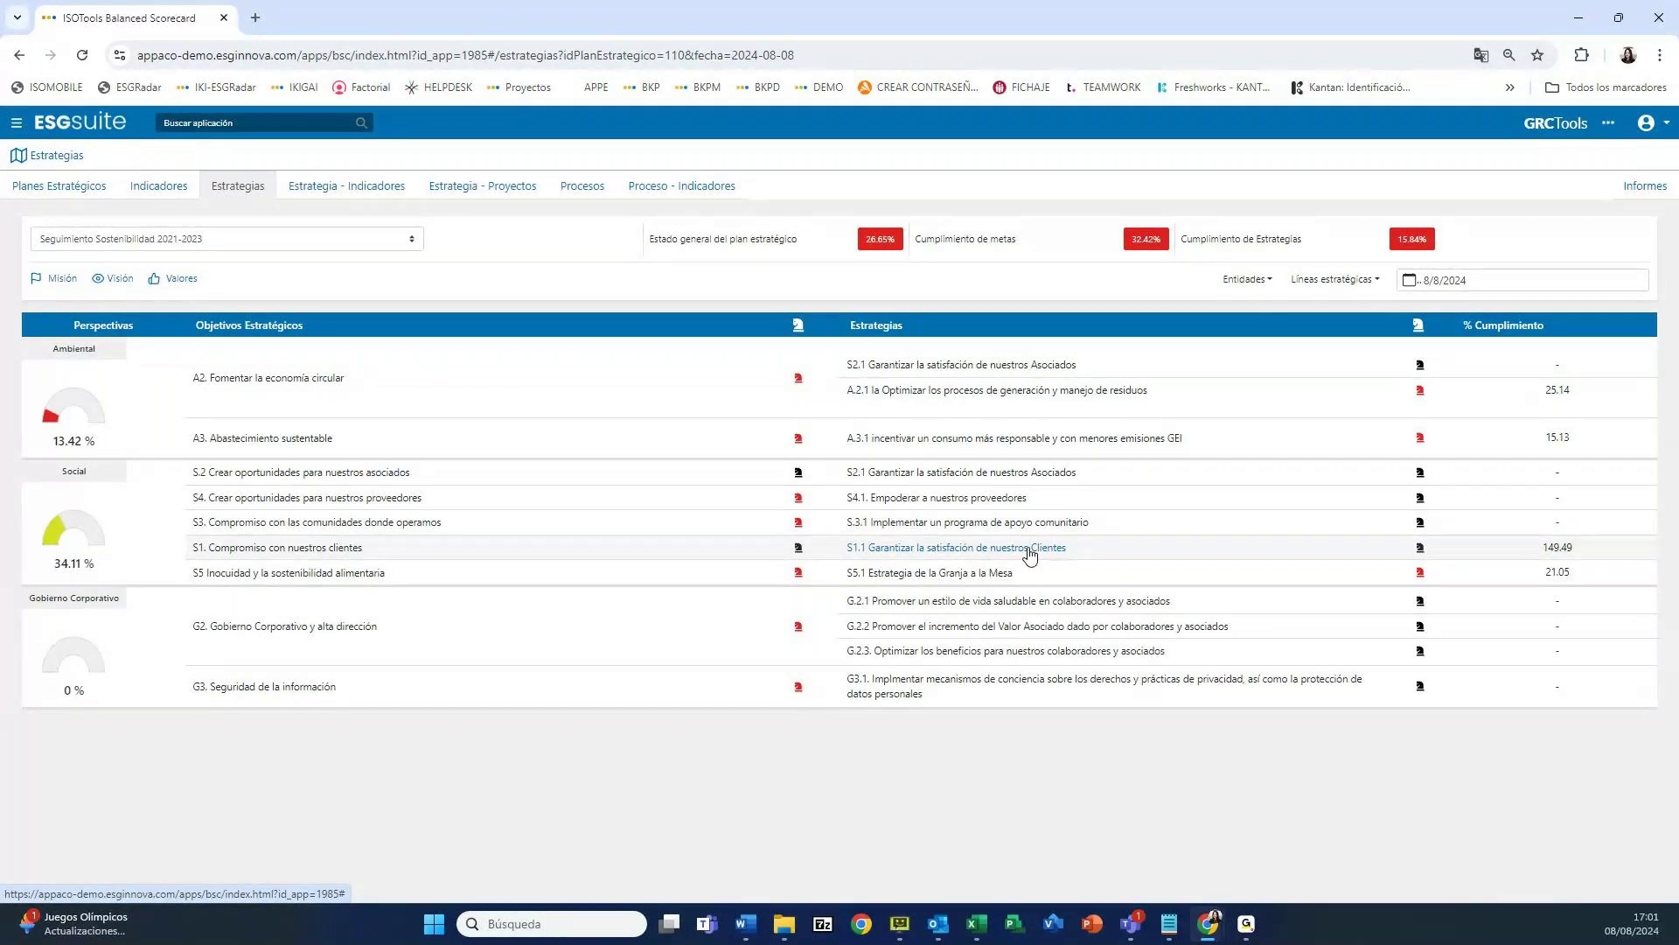
pyautogui.click(327, 188)
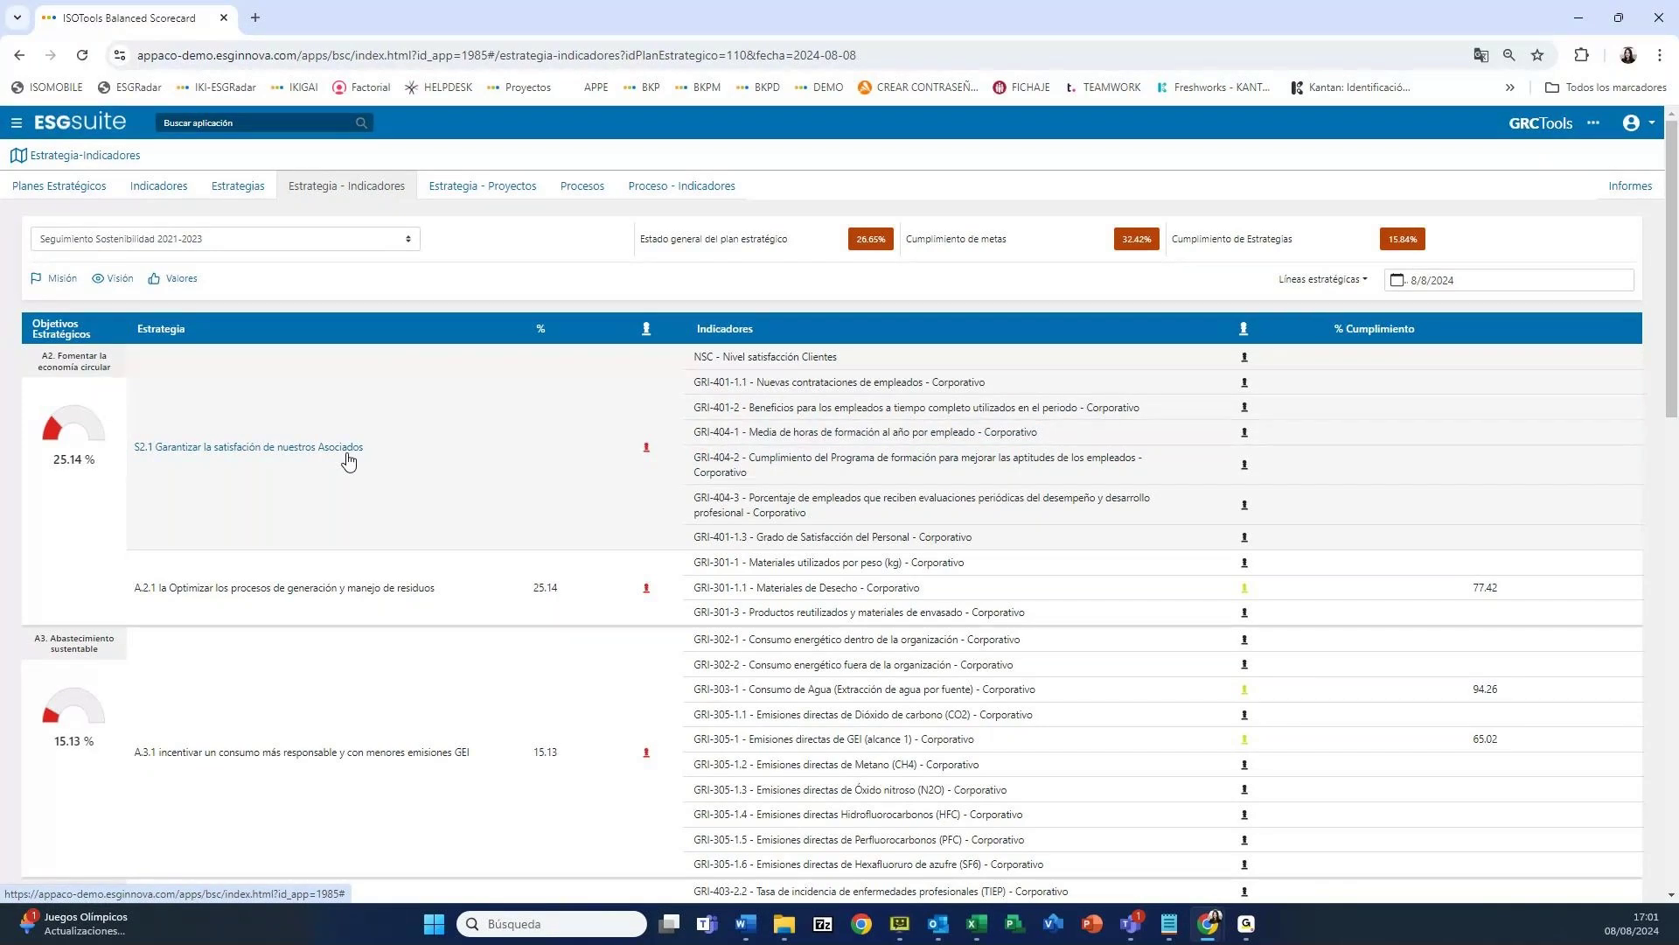
pyautogui.click(236, 195)
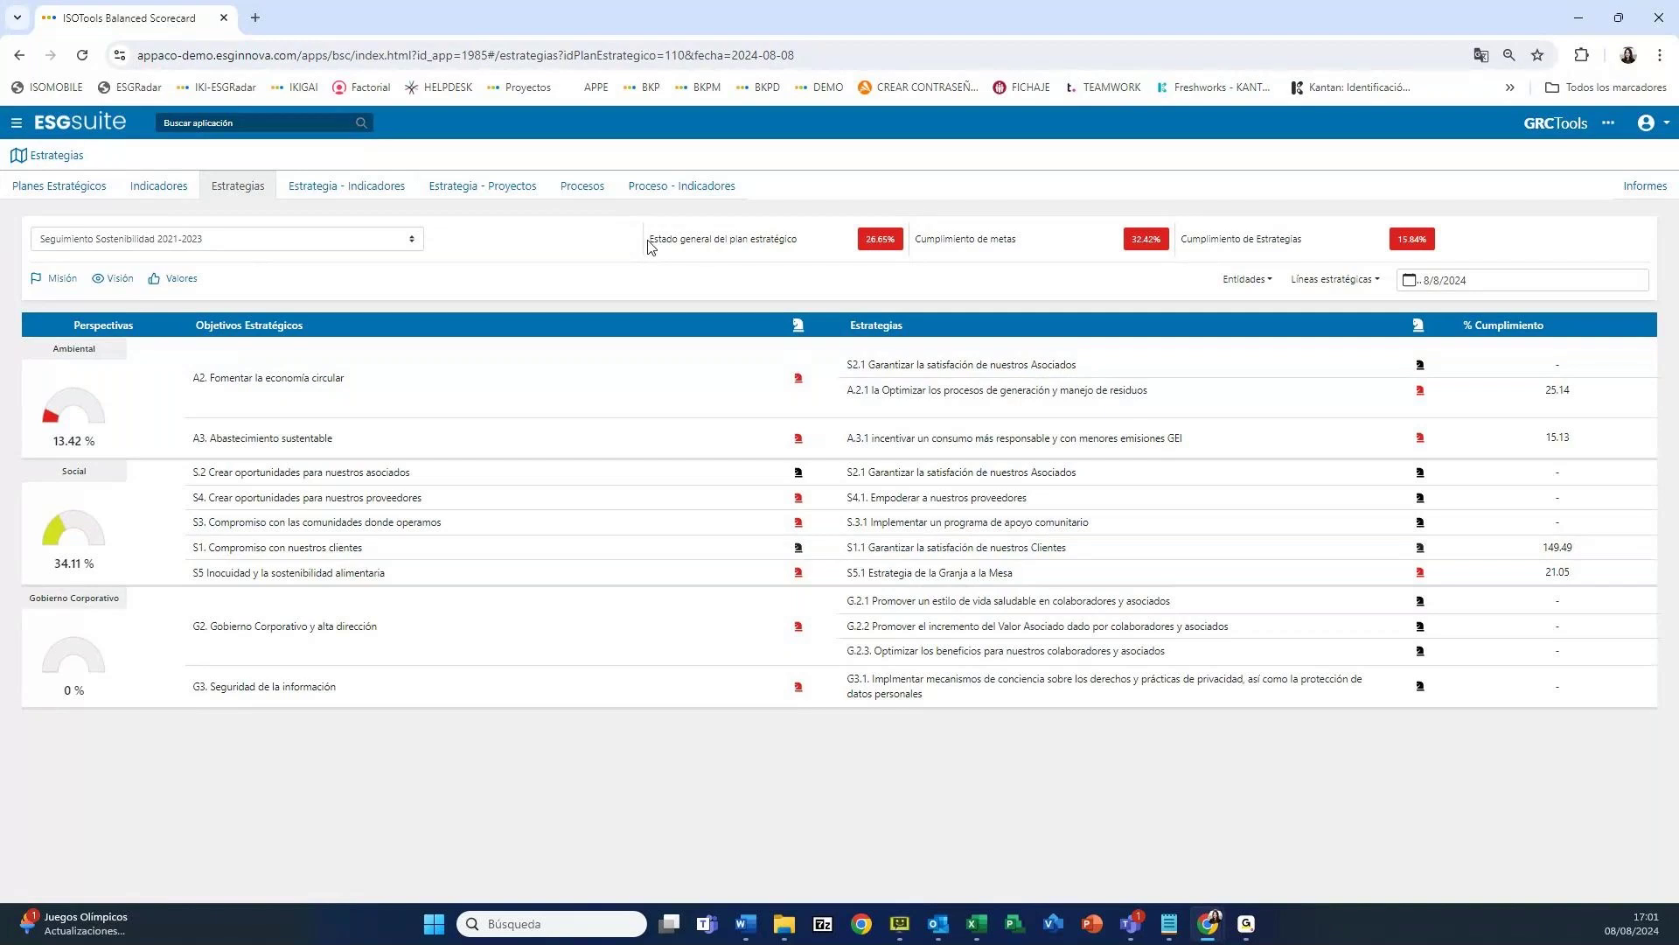
# Examine the progress and tasks of the project A. Hoja de ruta hacia la Descarbonización under Estrategia - Proyectos and return to the project list
pyautogui.click(453, 196)
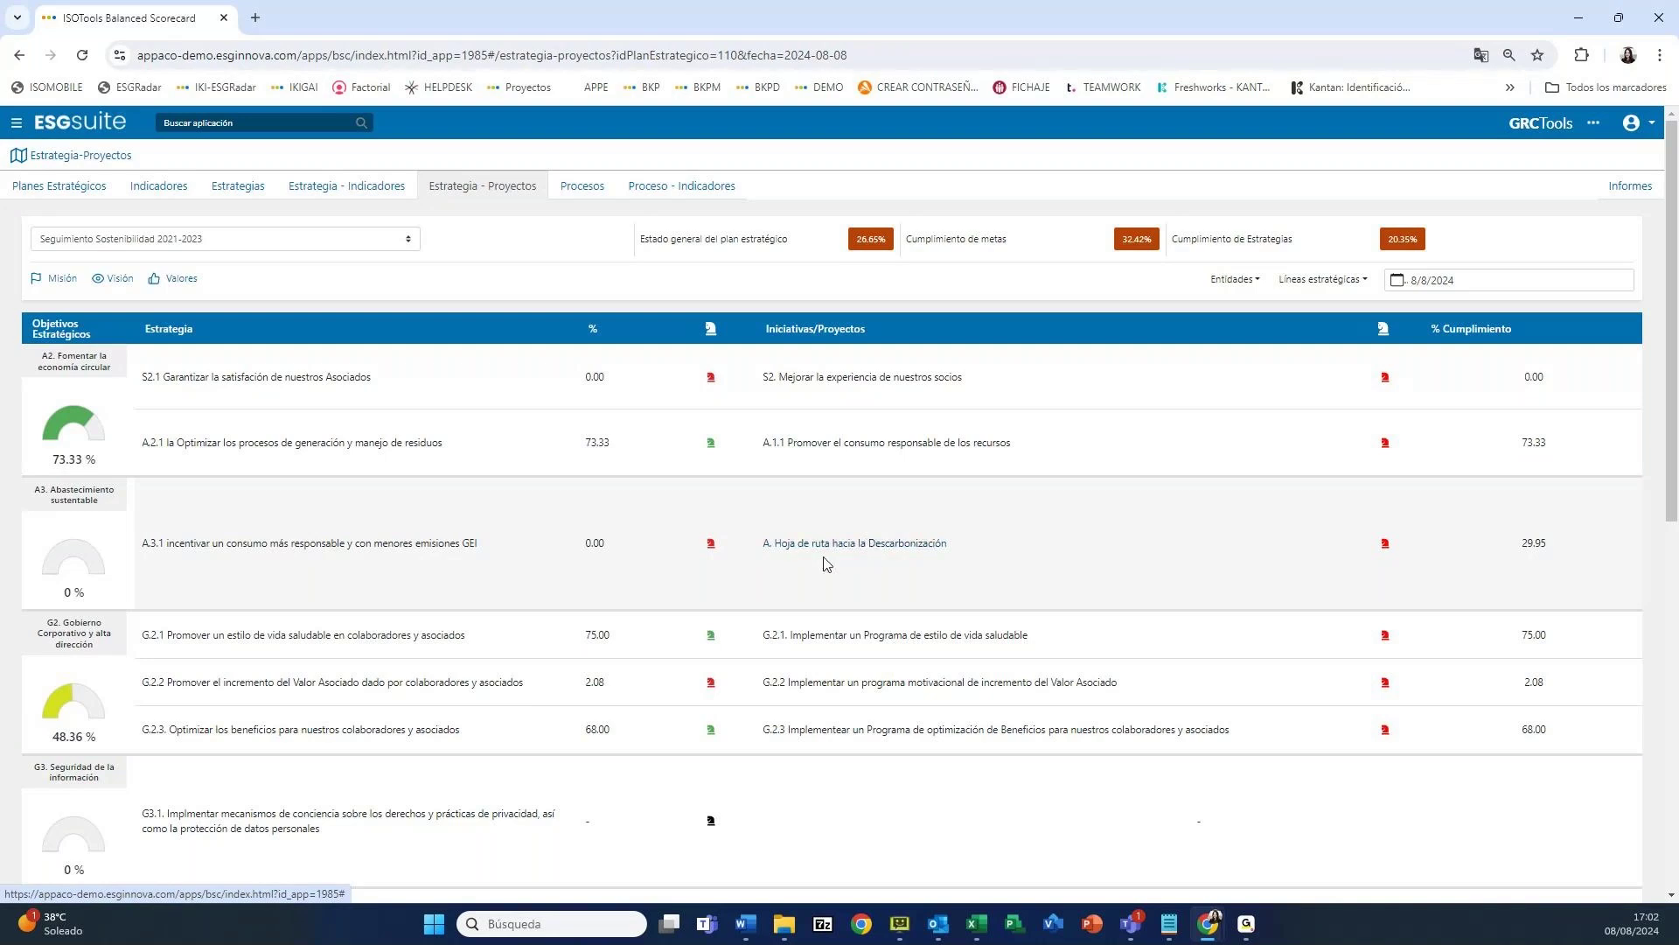
pyautogui.click(869, 547)
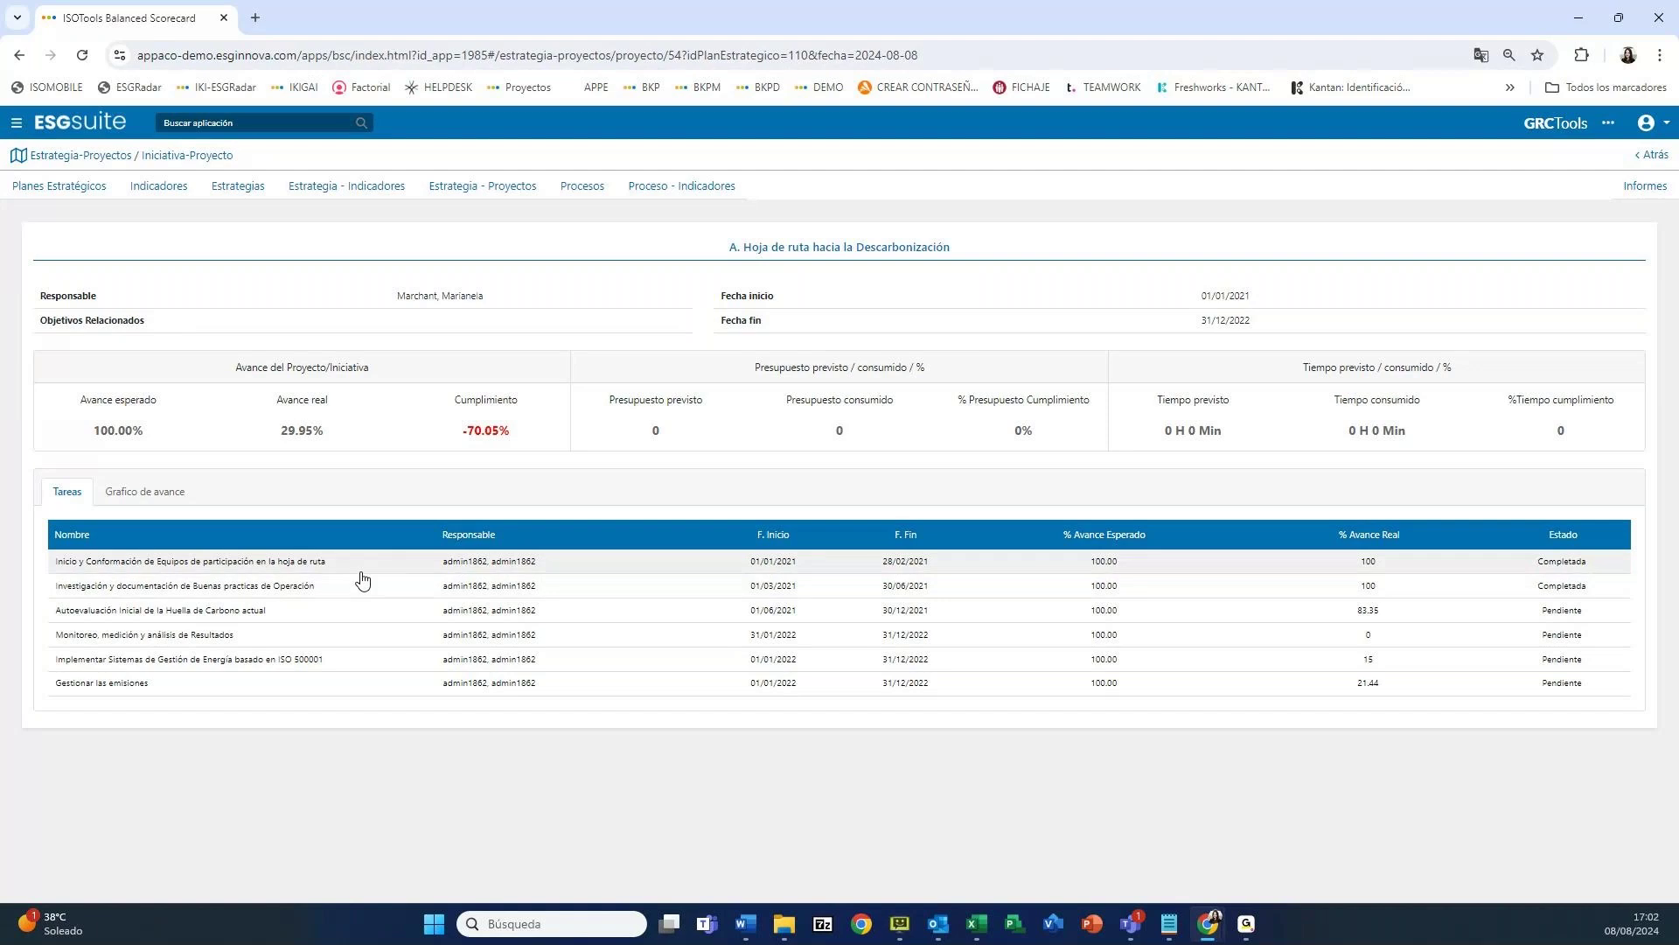
pyautogui.click(494, 200)
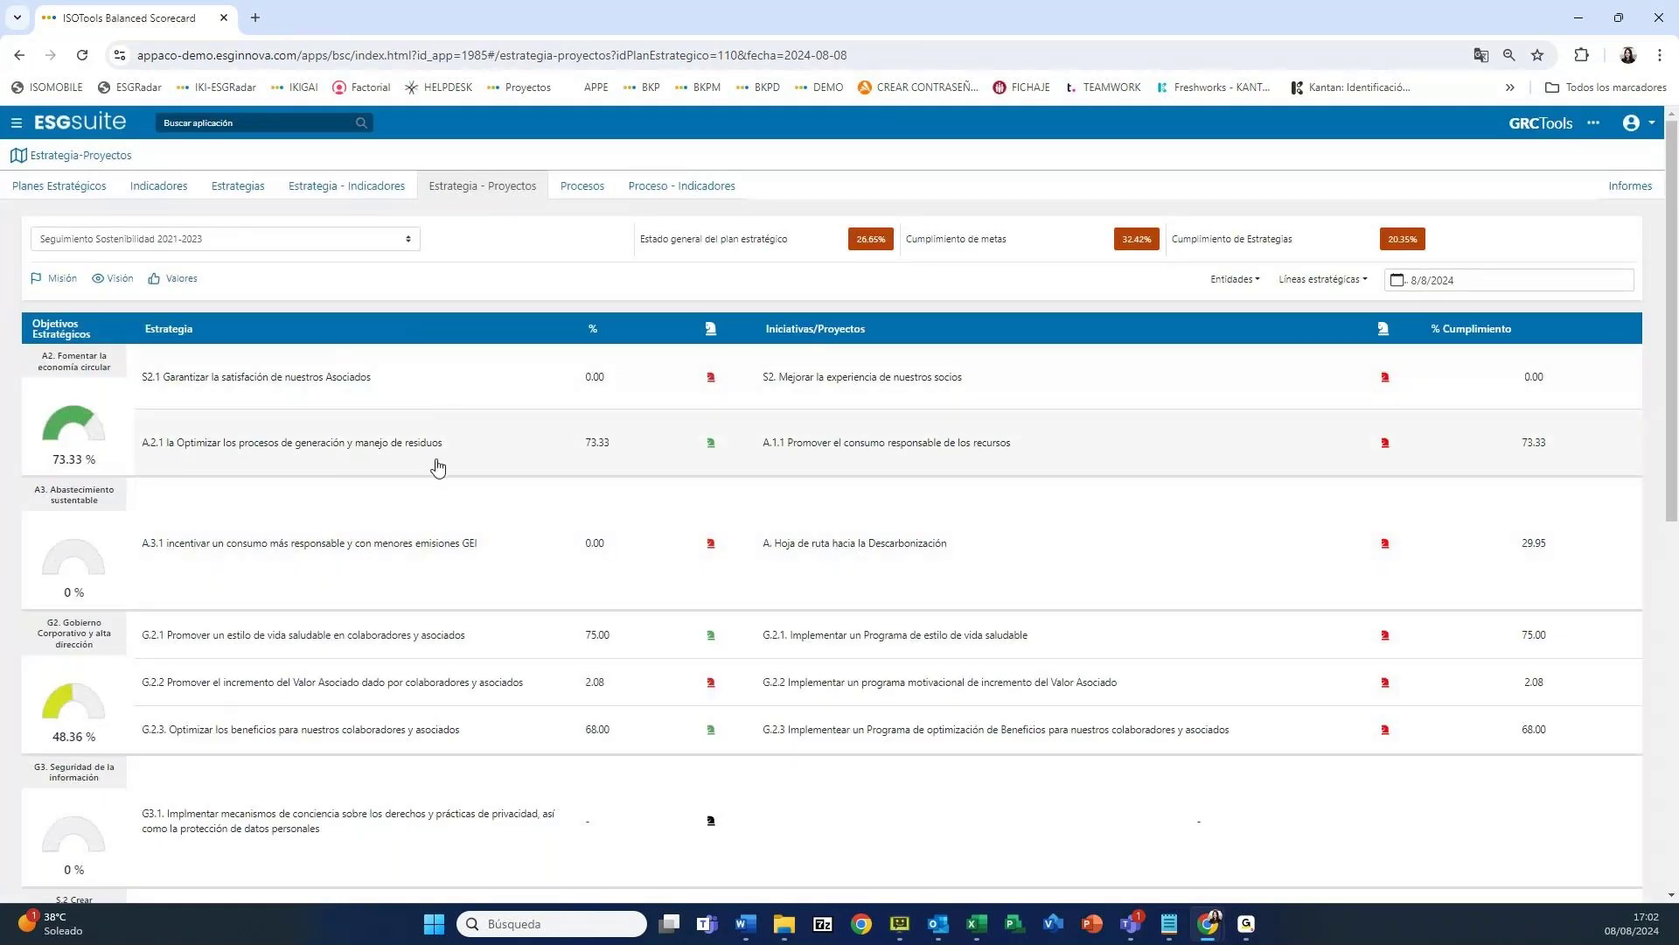
# Look over the plan's Procesos and Proceso - Indicadores tables and revisit the Estrategia - Indicadores table
pyautogui.click(577, 194)
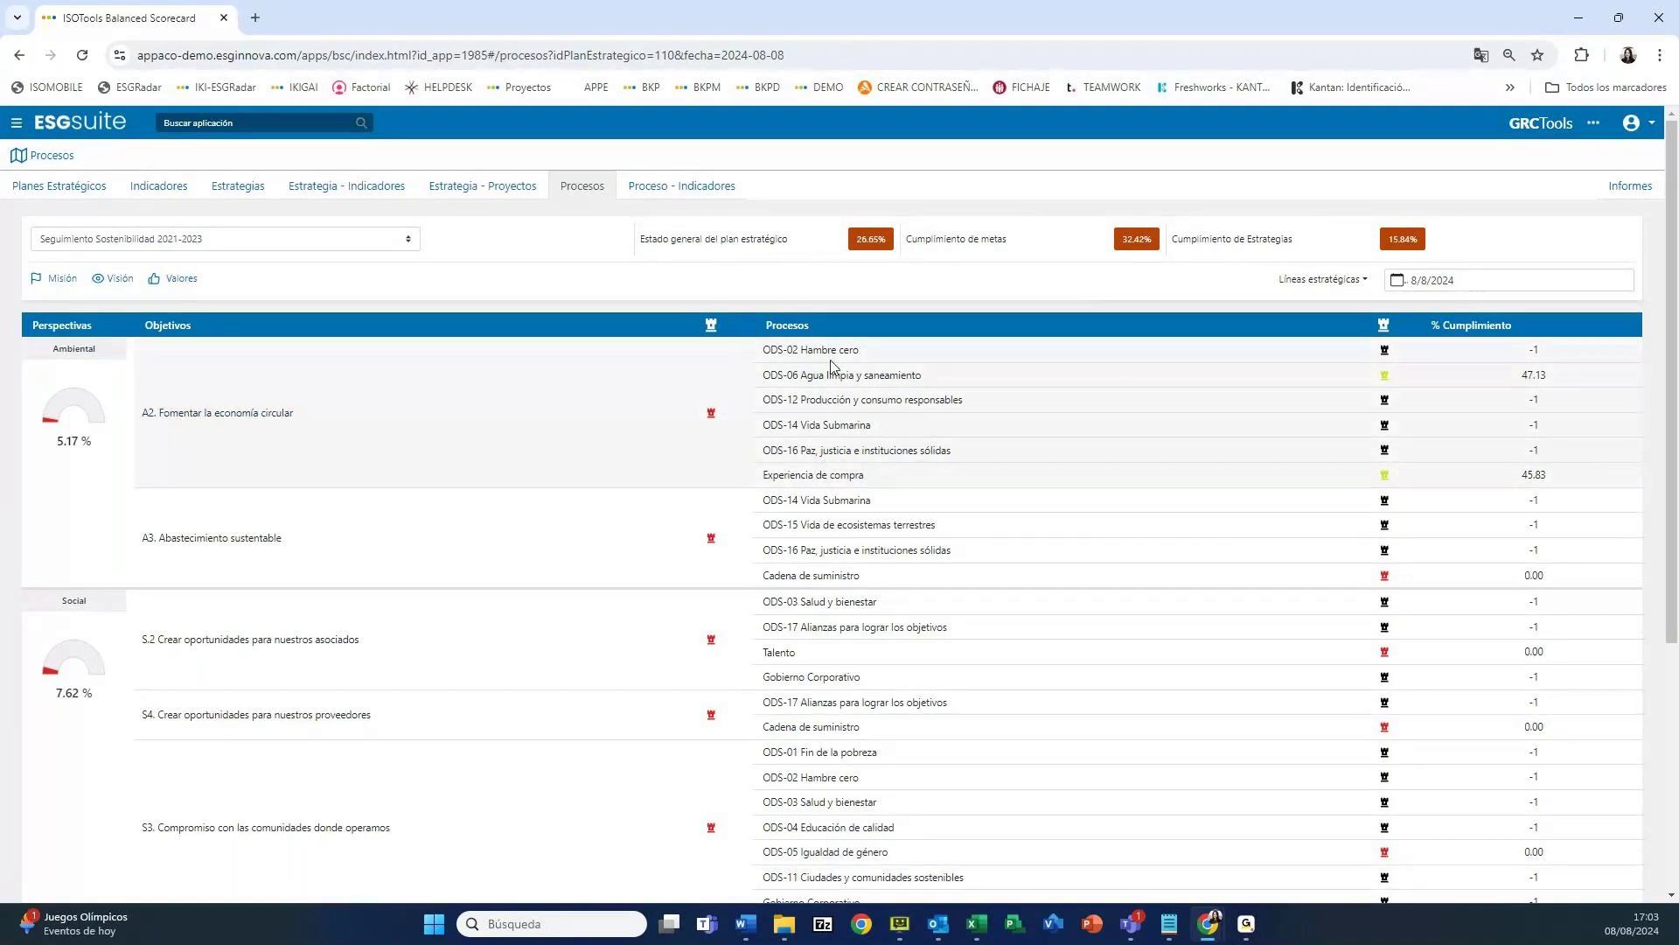
pyautogui.click(702, 188)
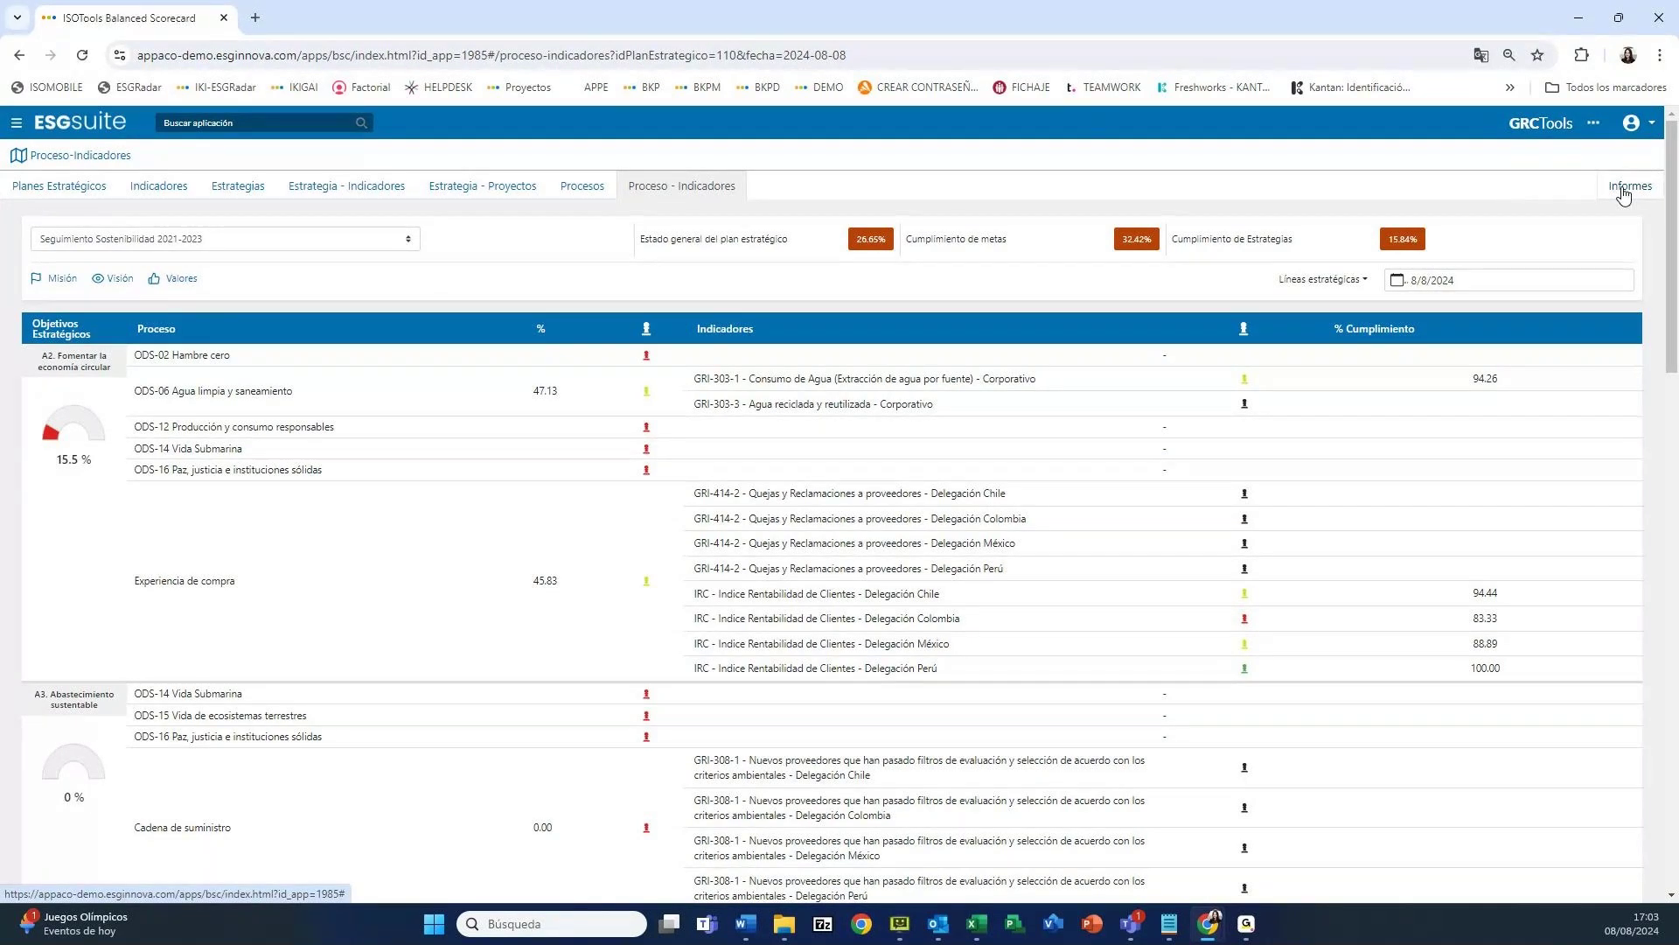
pyautogui.click(343, 189)
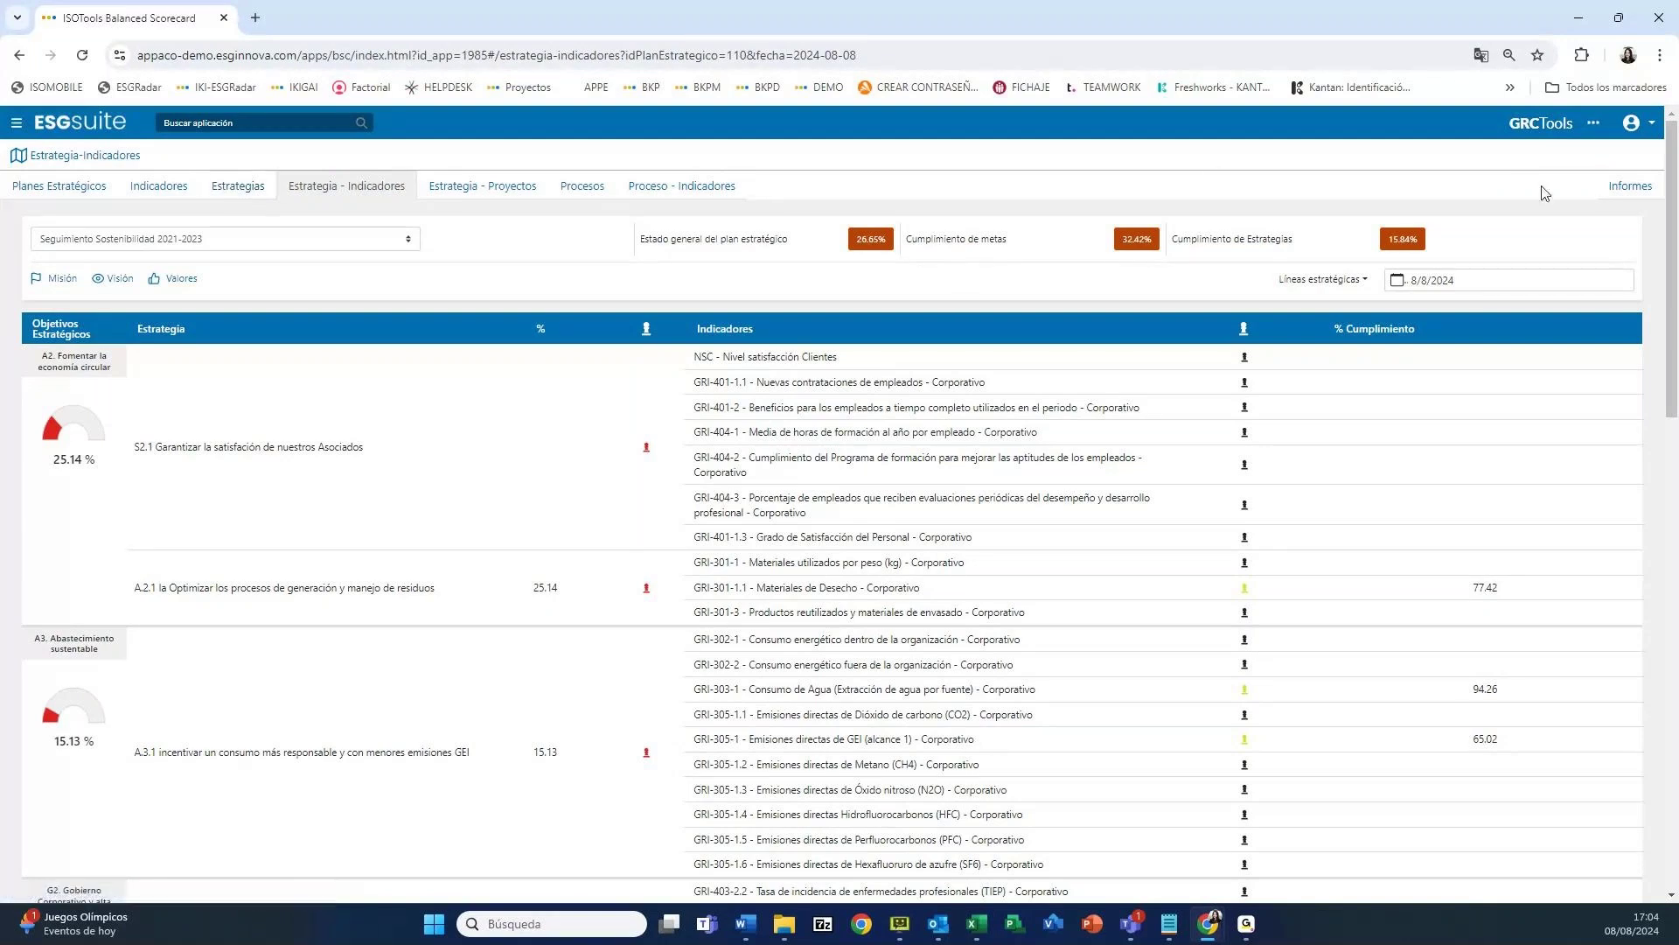
# Generate the Informe Seguimiento Estrategia as a PDF from the strategic plan's Informes
pyautogui.click(1632, 186)
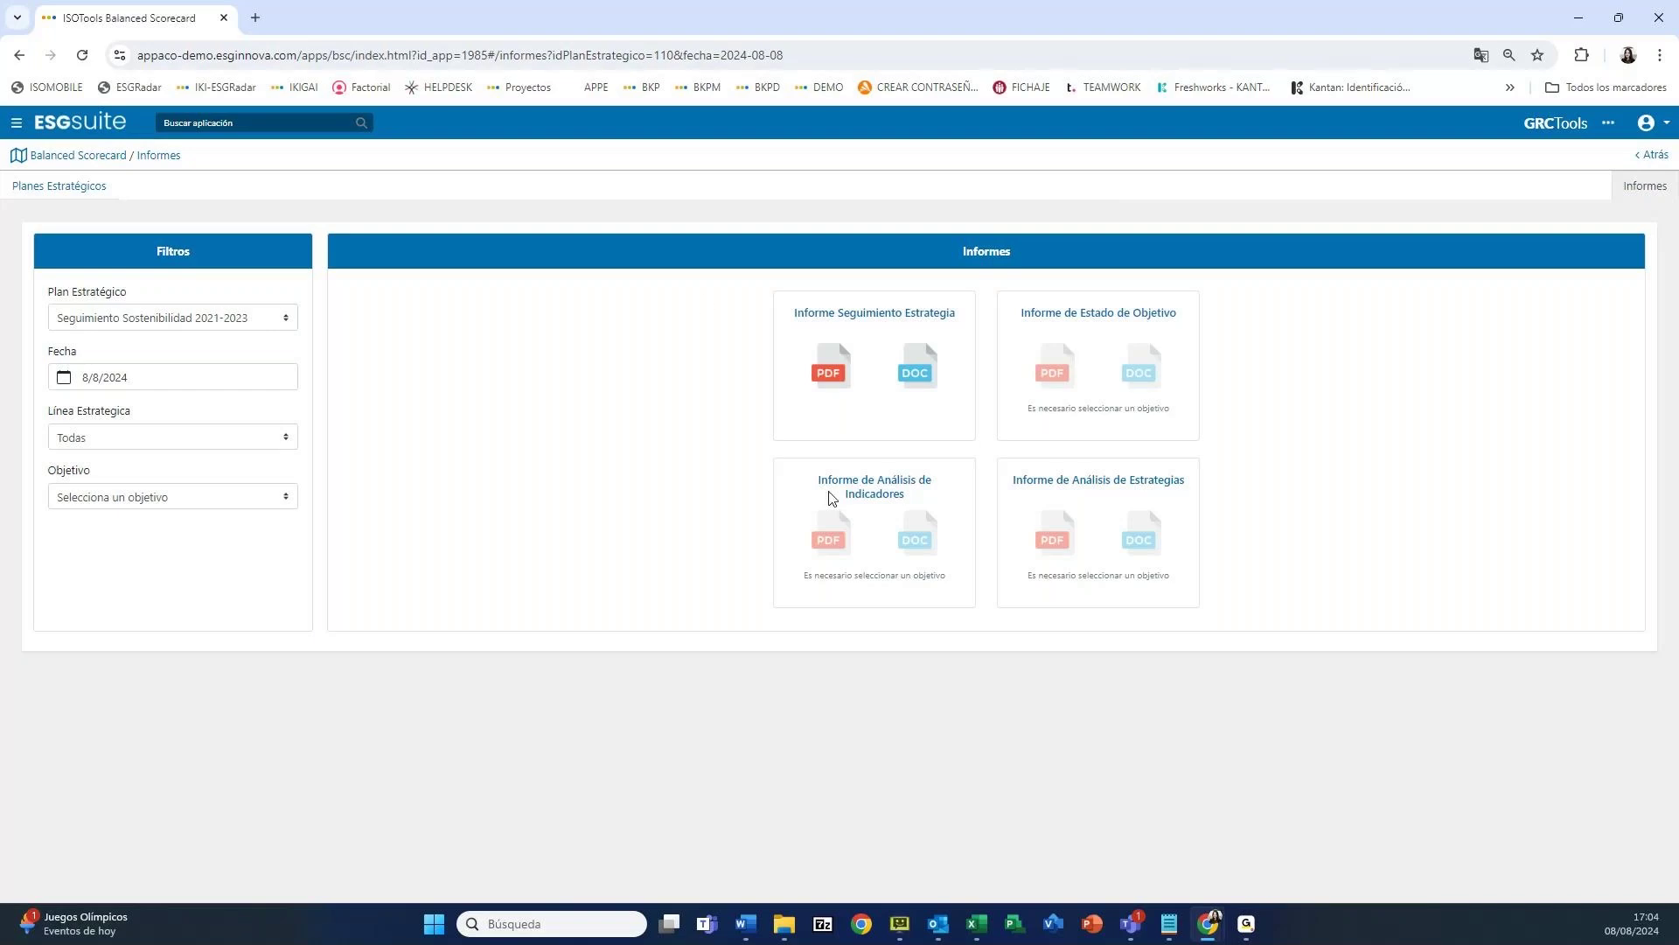
pyautogui.click(838, 381)
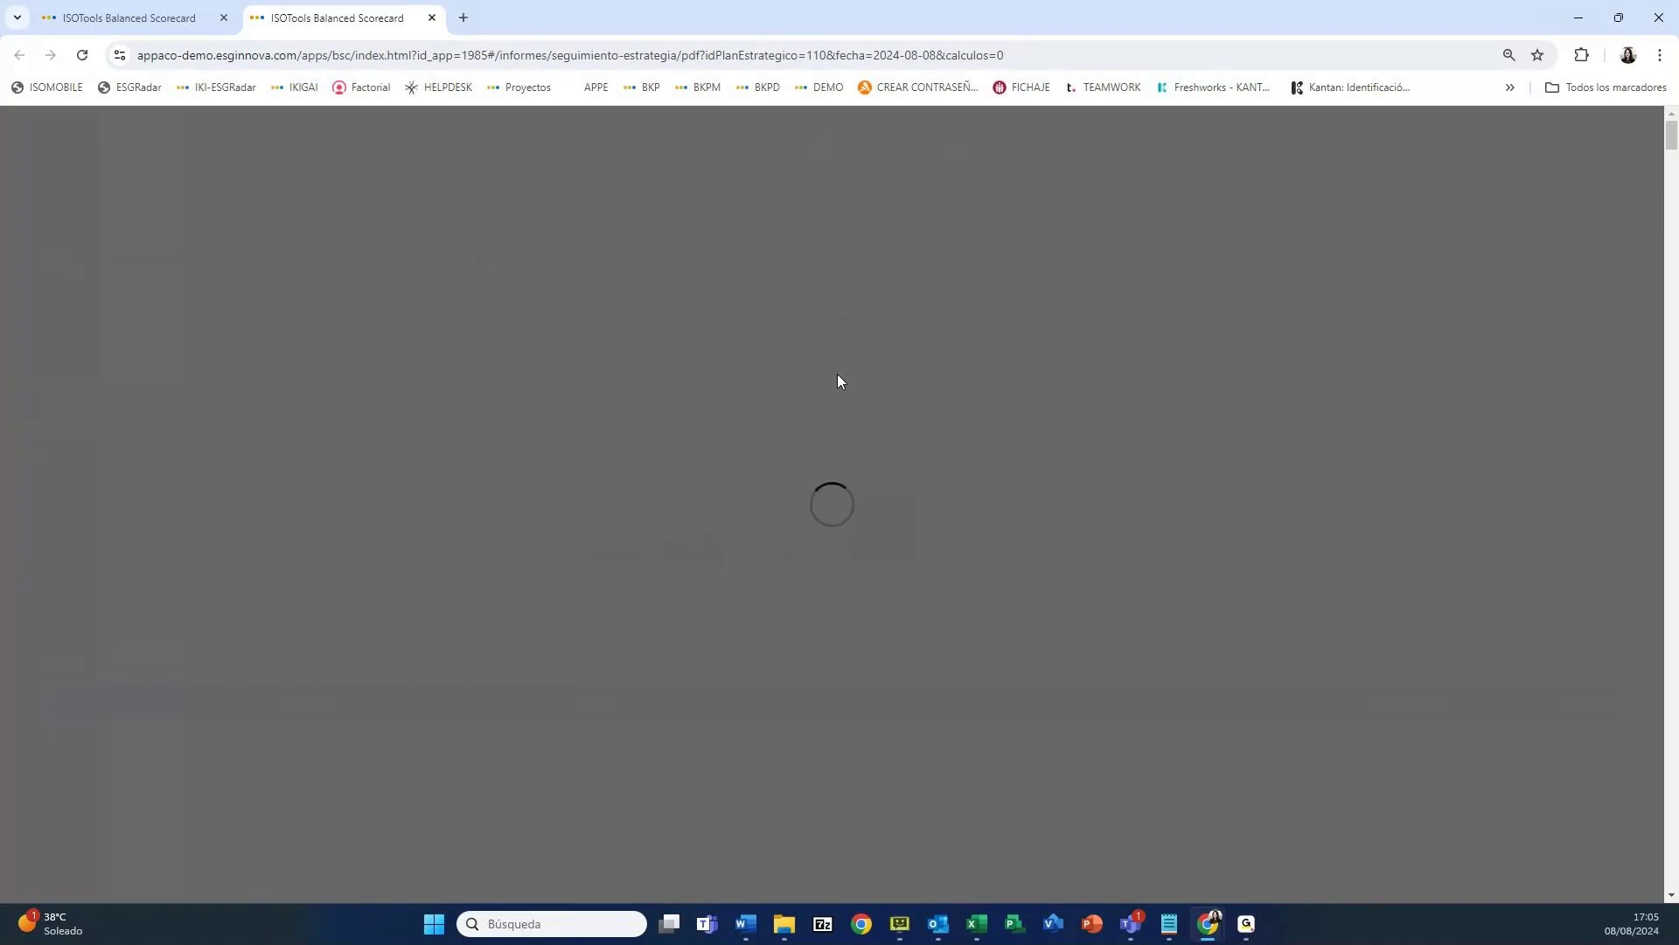
# Return to the Informes page and review the choices of the Línea Estrategica and Objetivo filters without changing them
pyautogui.click(198, 19)
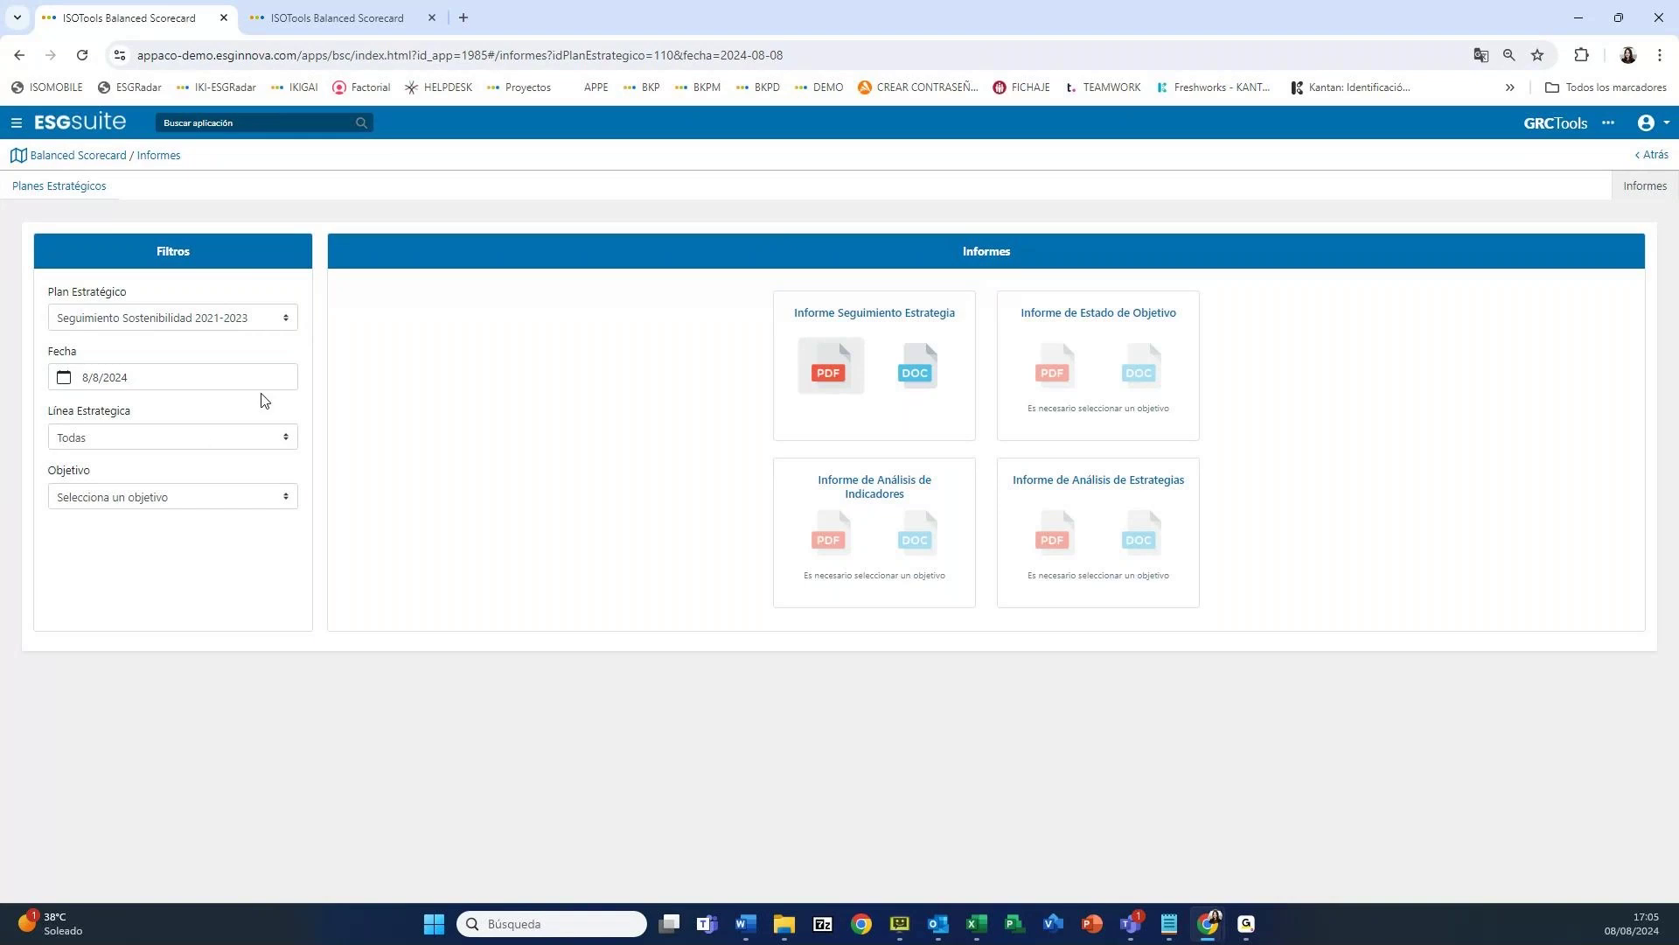
pyautogui.click(190, 435)
pyautogui.click(188, 501)
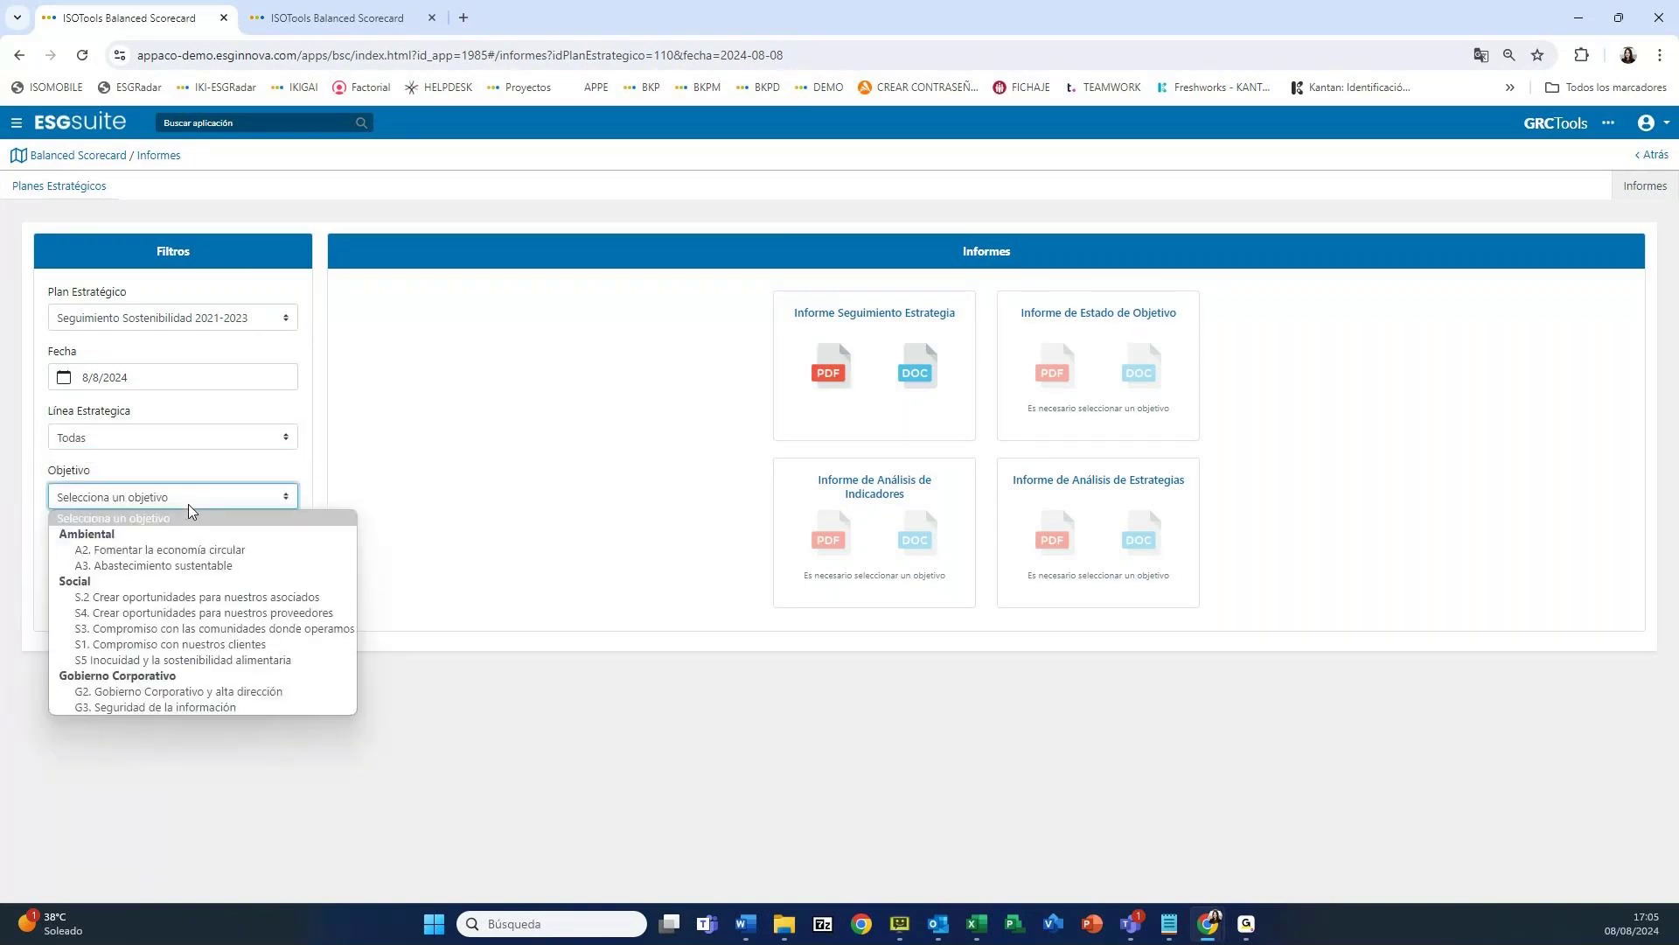
pyautogui.click(420, 451)
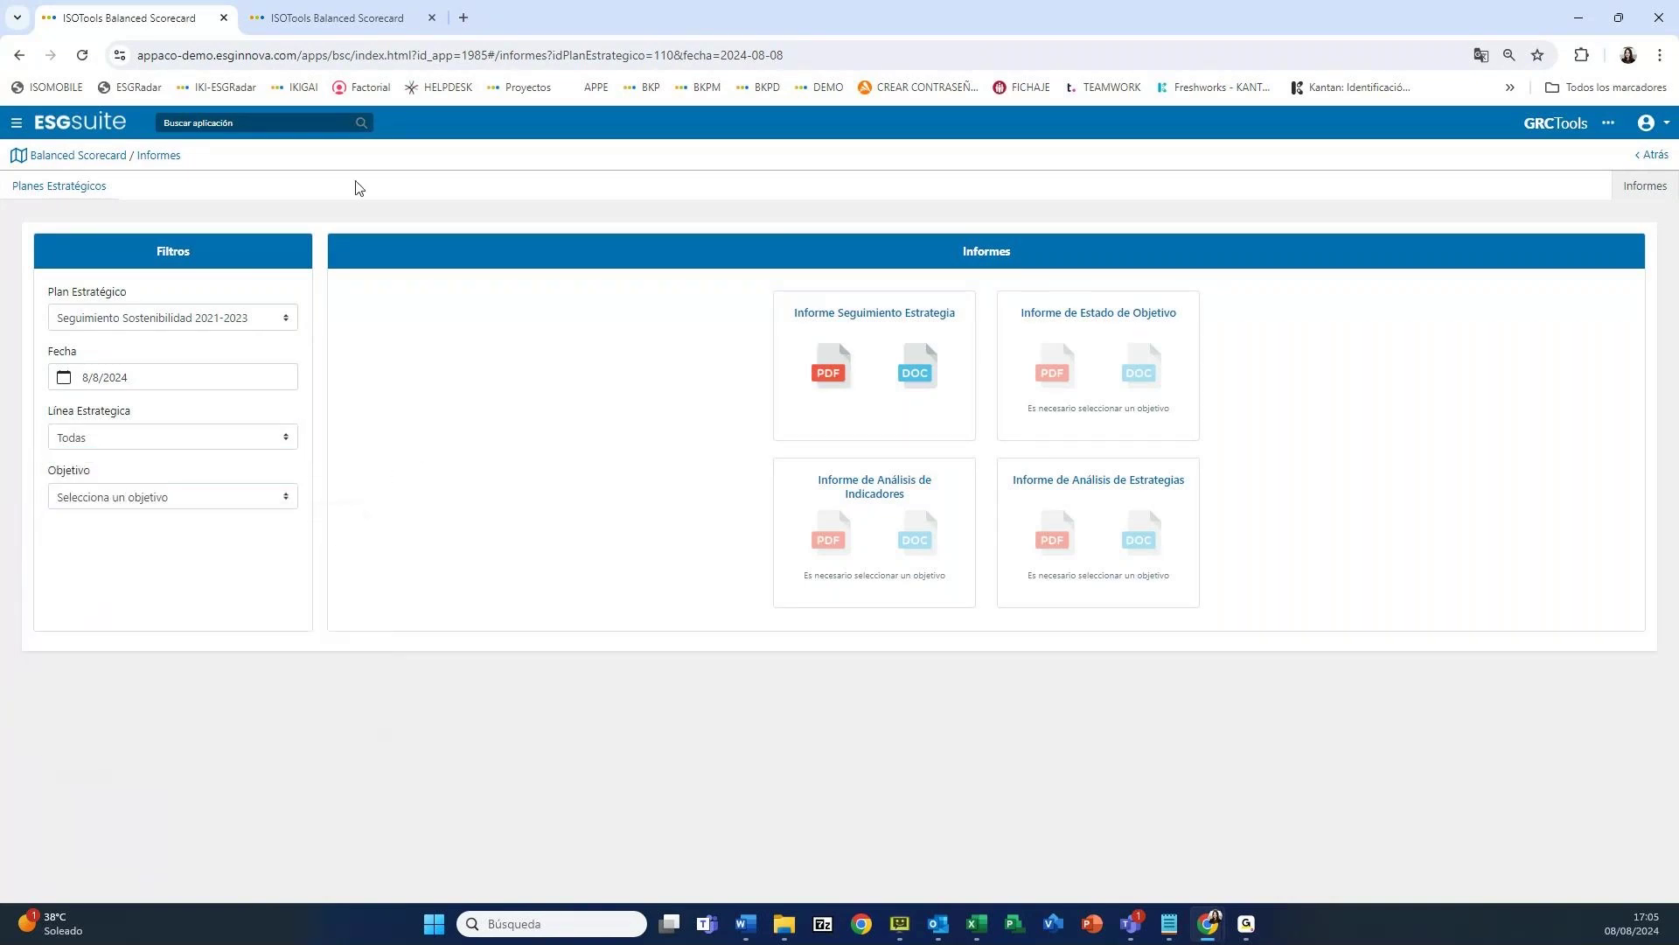
# Switch to the generated Informe Seguimiento Estrategia and read through the pages of its print preview
pyautogui.click(340, 20)
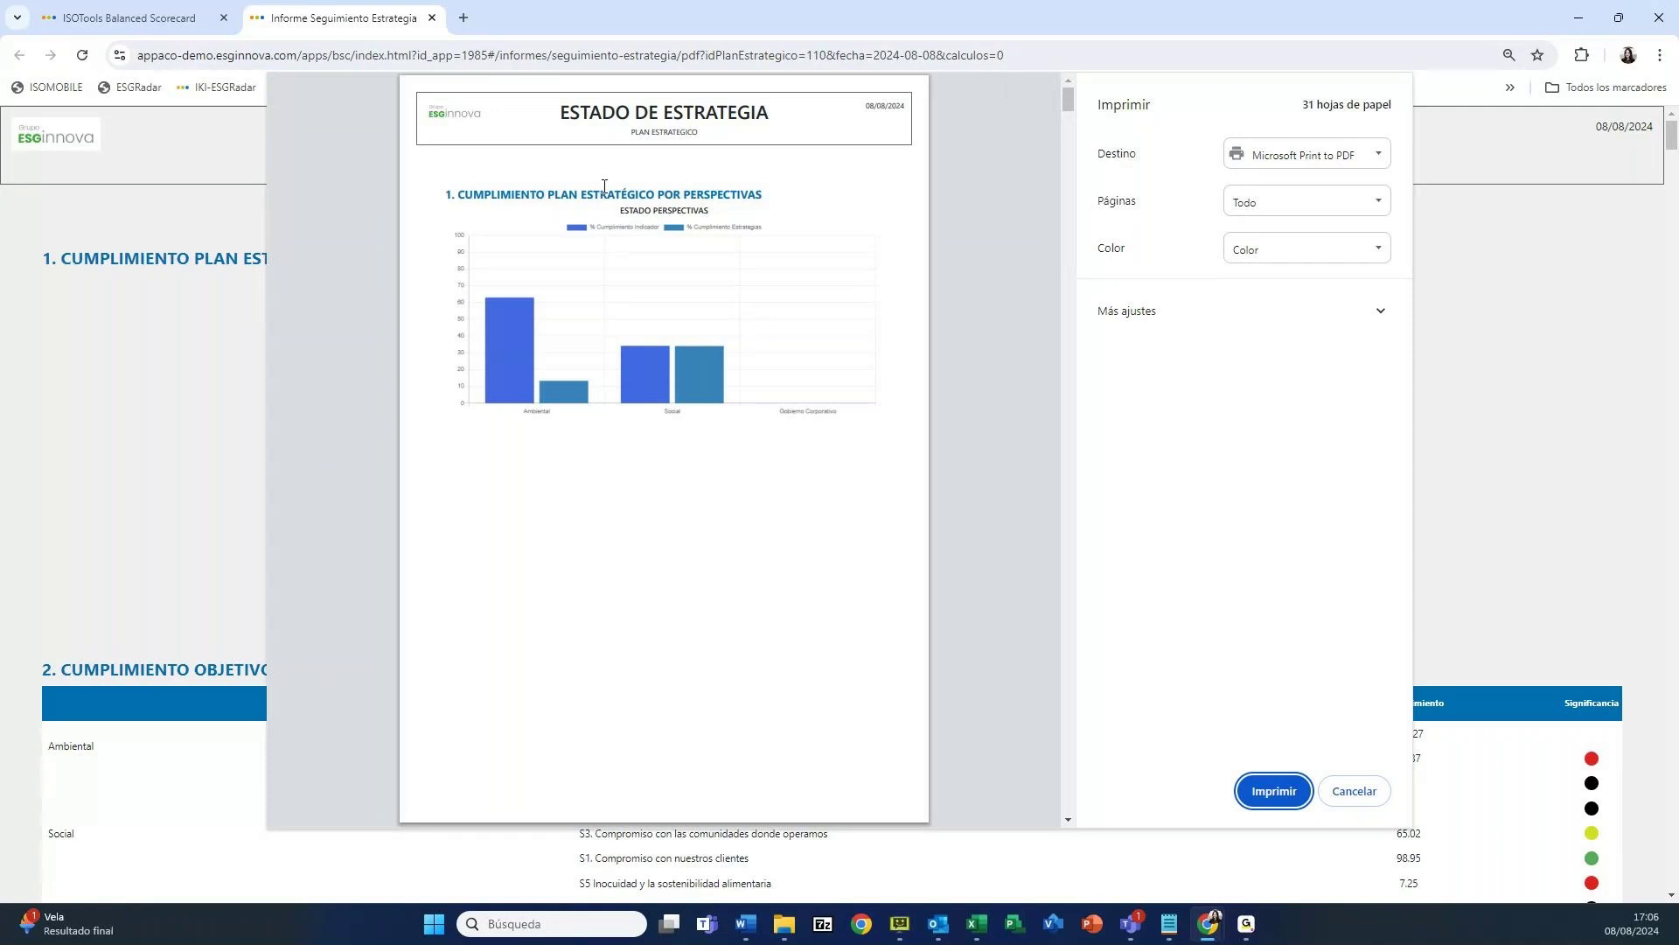
pyautogui.moveTo(1074, 820); pyautogui.dragTo(1072, 823)
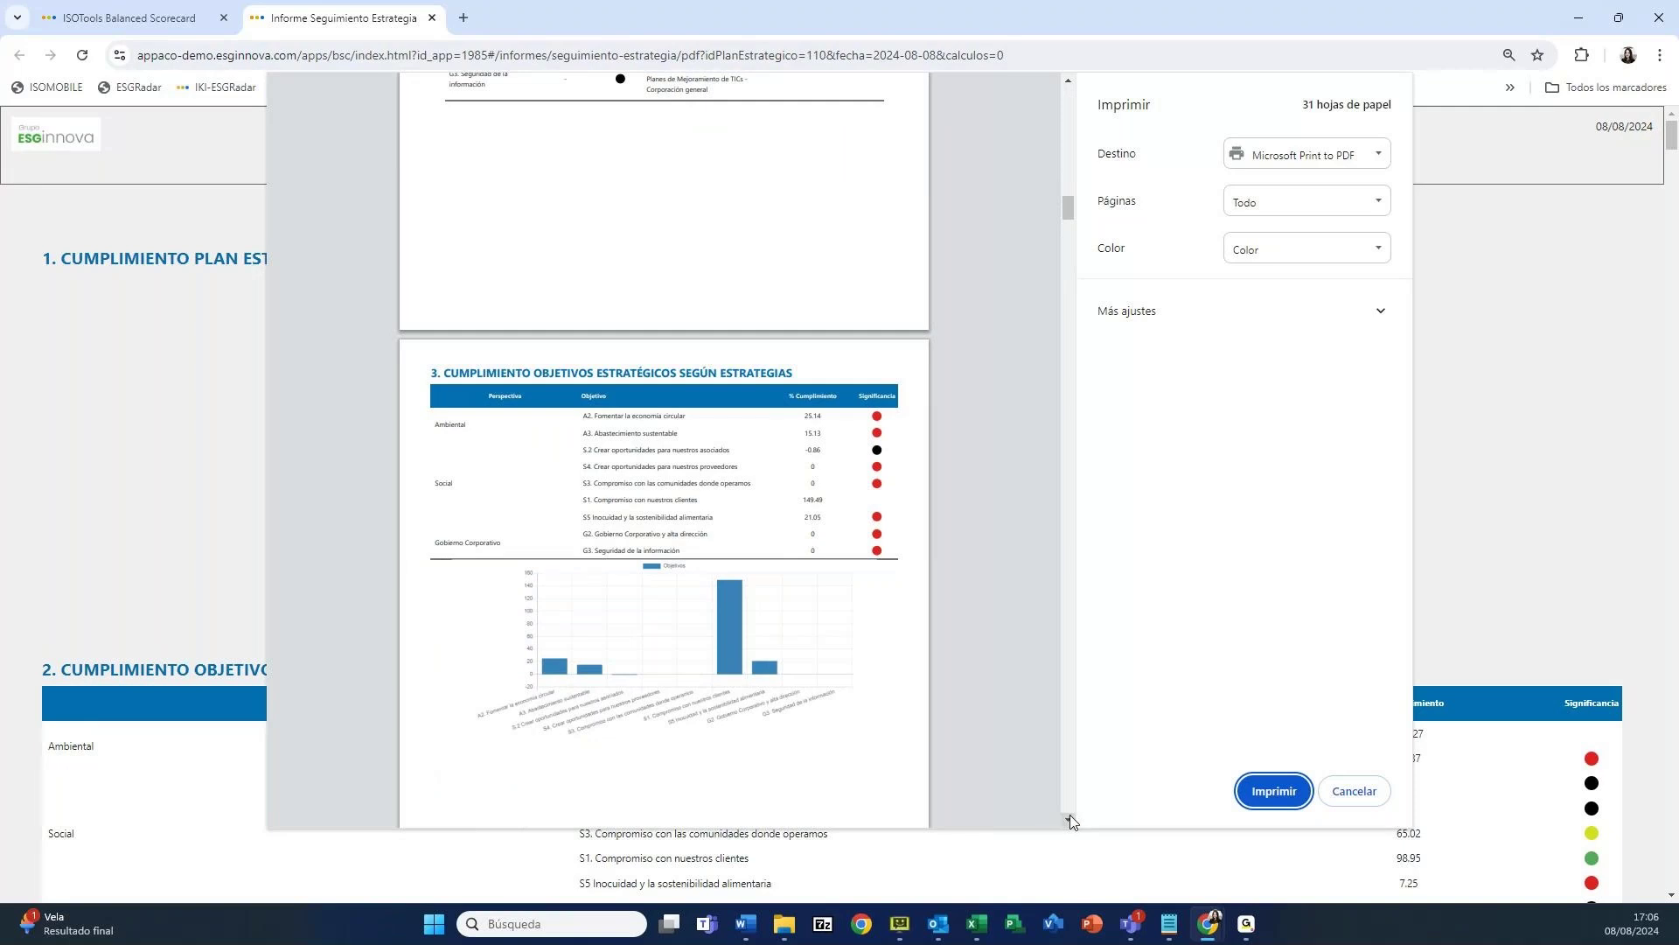
pyautogui.moveTo(1072, 819); pyautogui.dragTo(1074, 820)
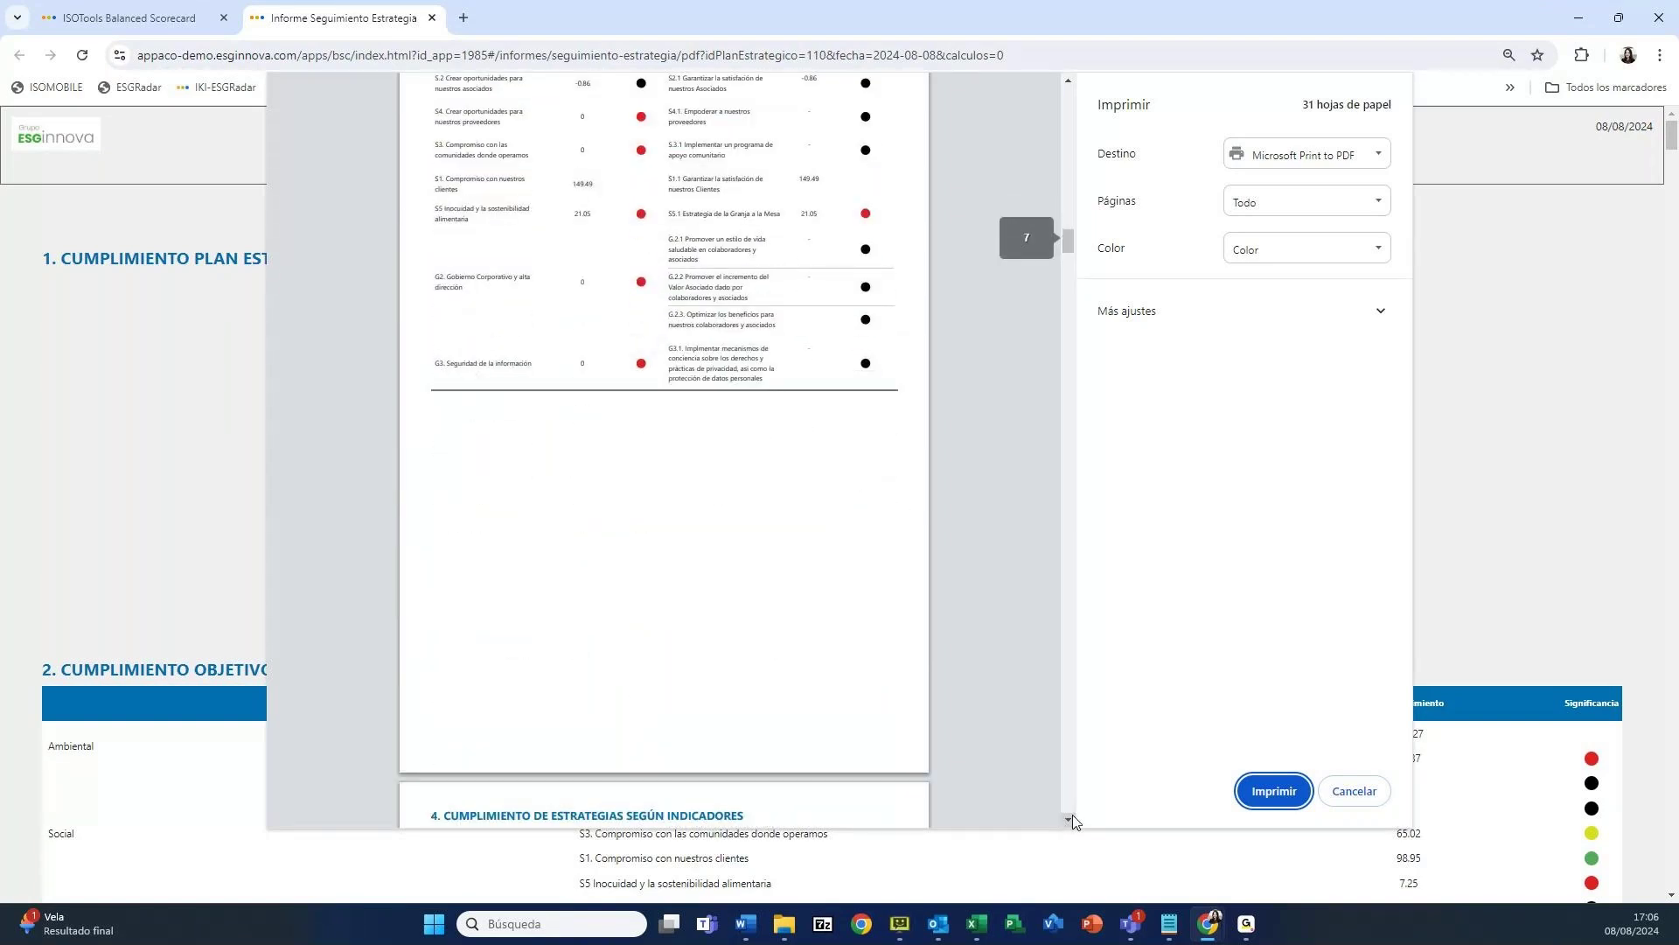